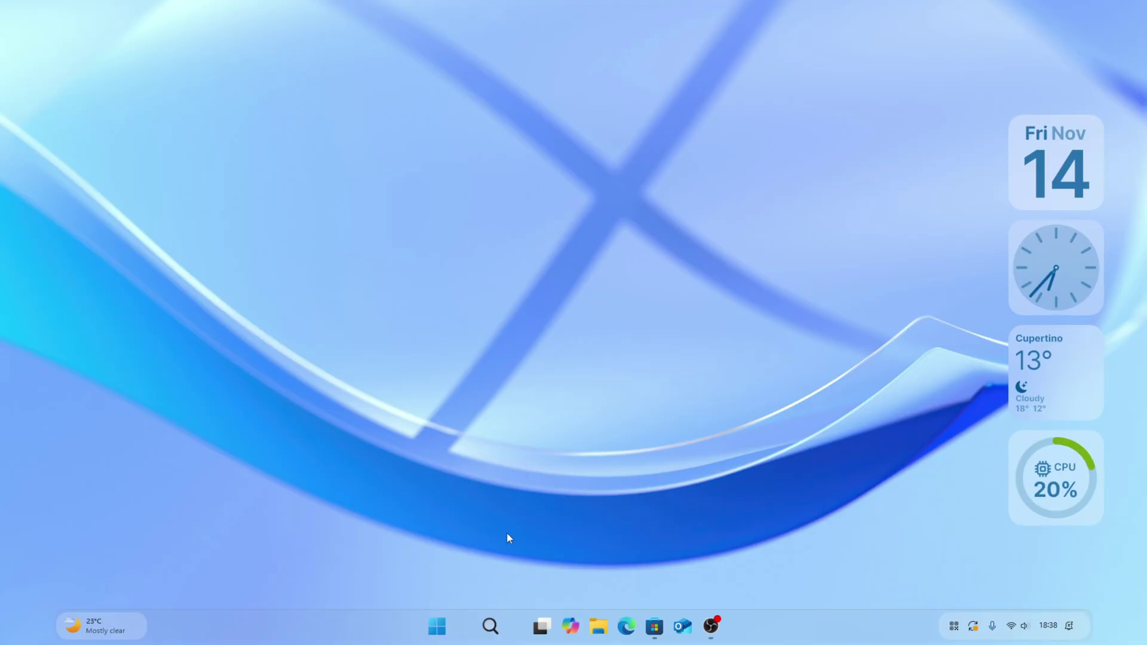
# Step: Look over the Start menu, notifications panel, File Explorer and quick settings
pyautogui.press('super')
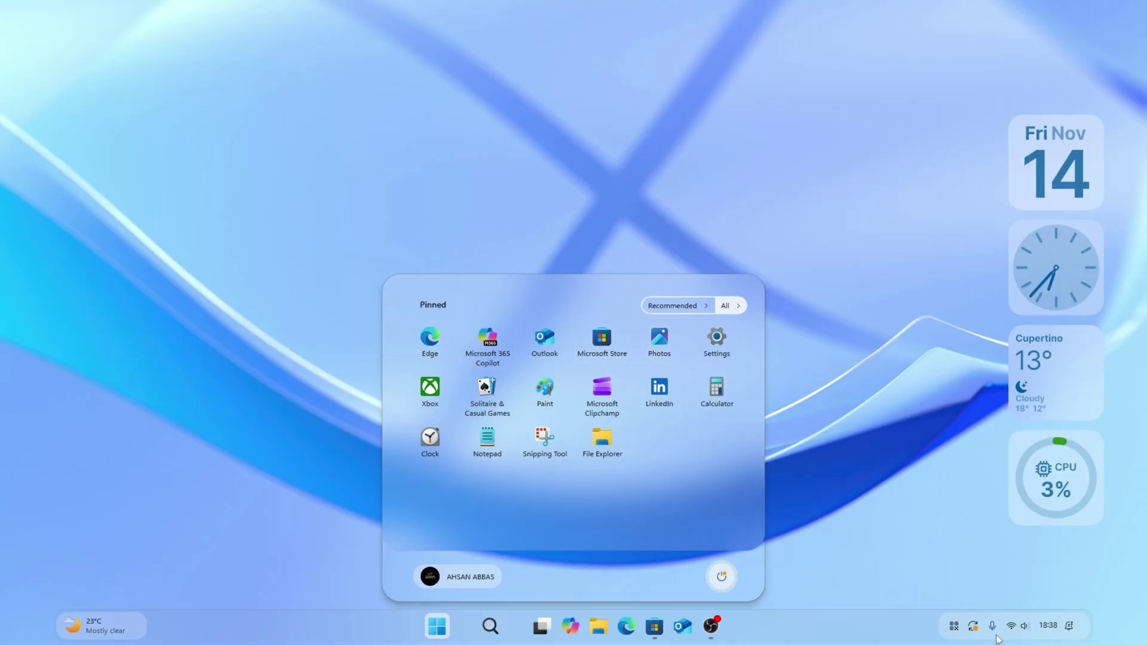
pyautogui.click(870, 640)
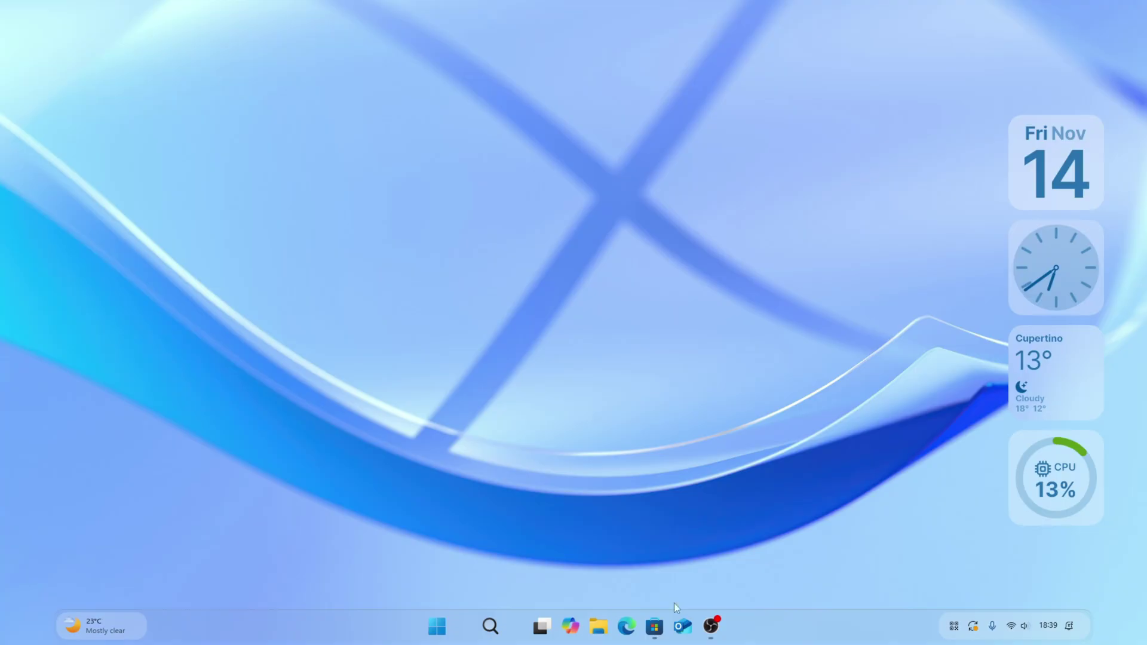
pyautogui.click(1050, 627)
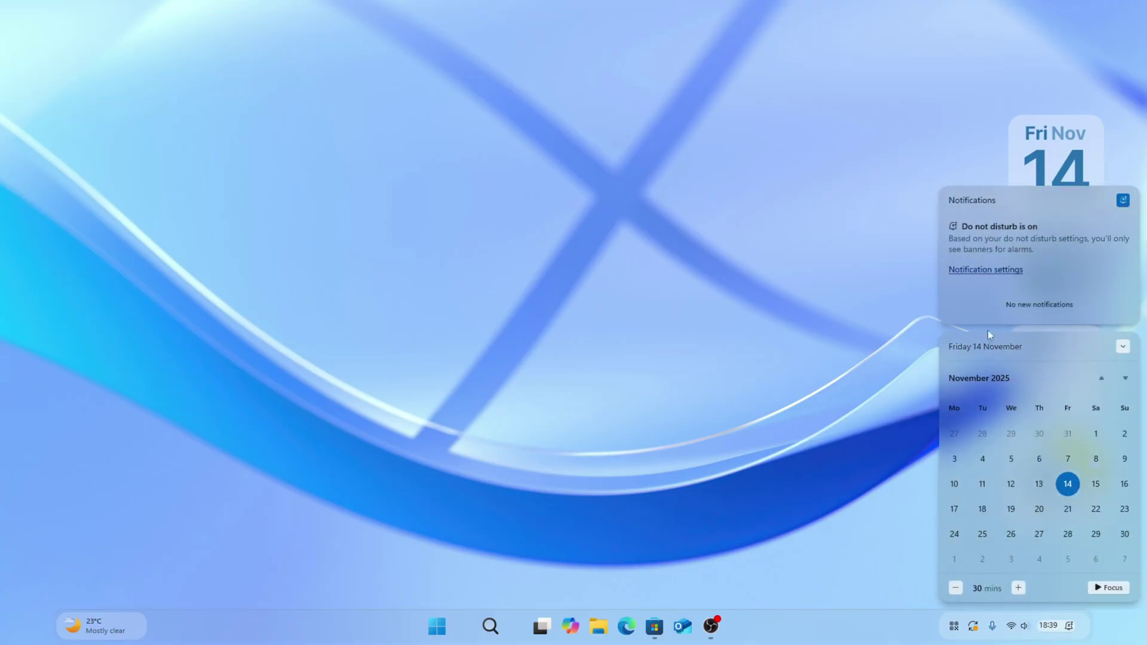
pyautogui.click(896, 582)
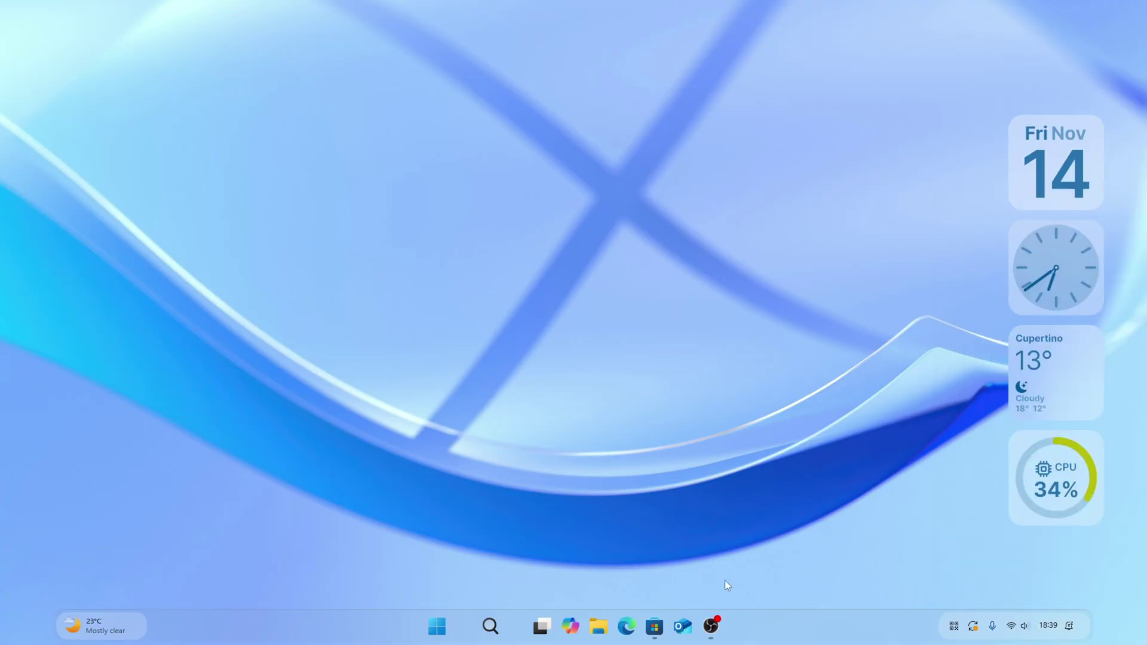
pyautogui.click(597, 626)
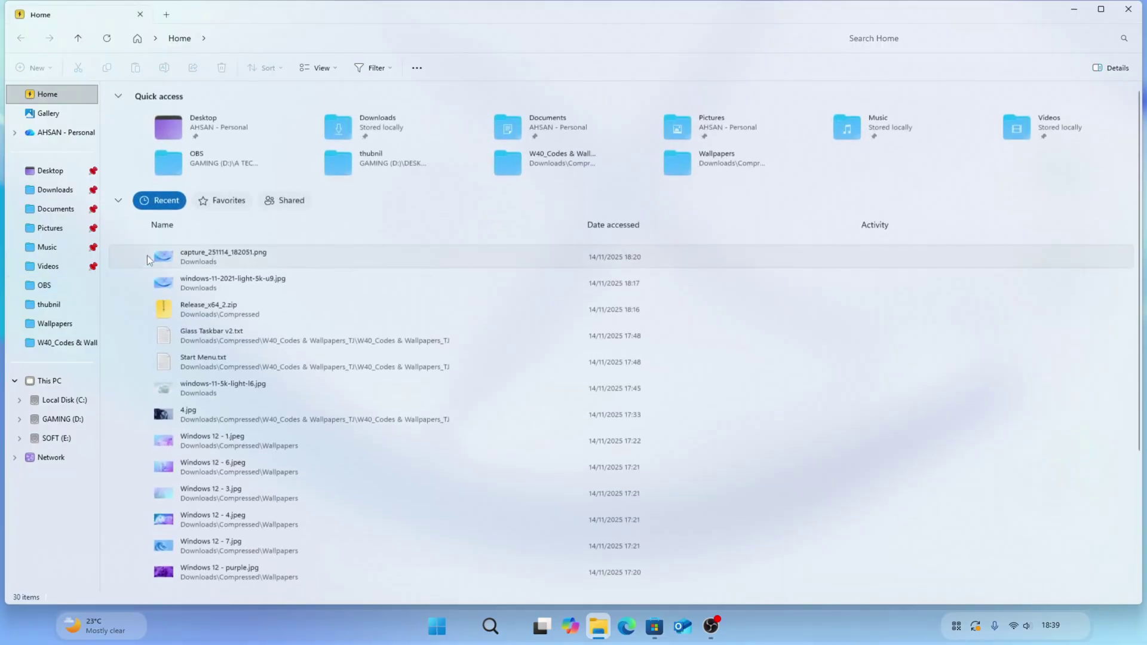
pyautogui.click(120, 202)
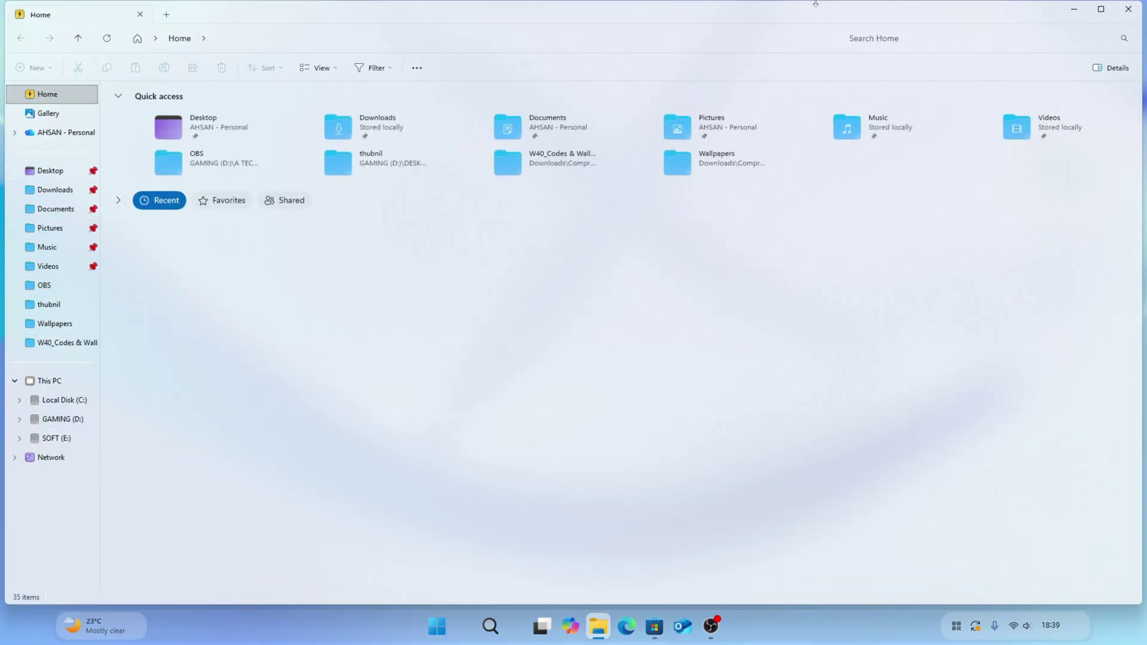
pyautogui.moveTo(783, 19); pyautogui.dragTo(781, 33)
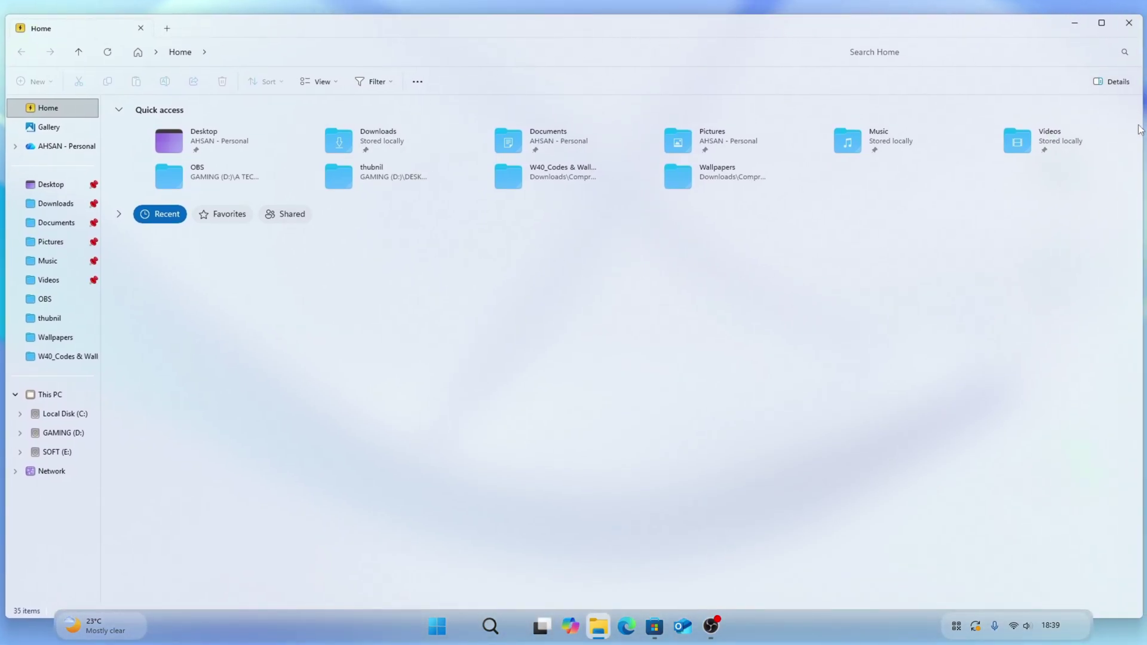
pyautogui.click(1127, 26)
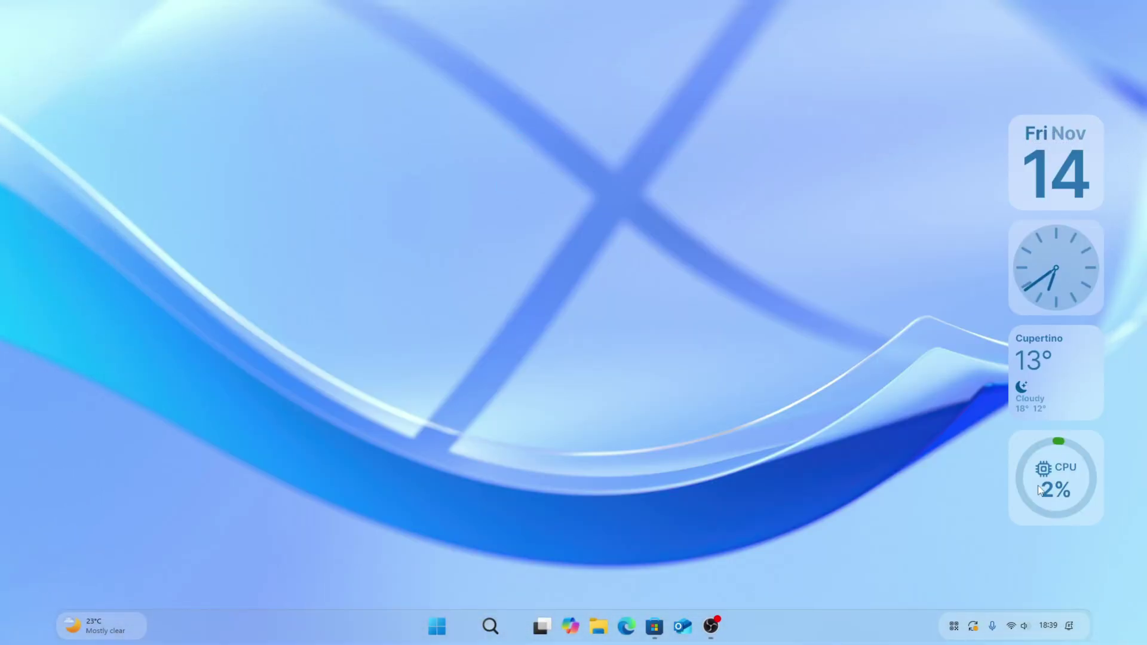
pyautogui.click(953, 625)
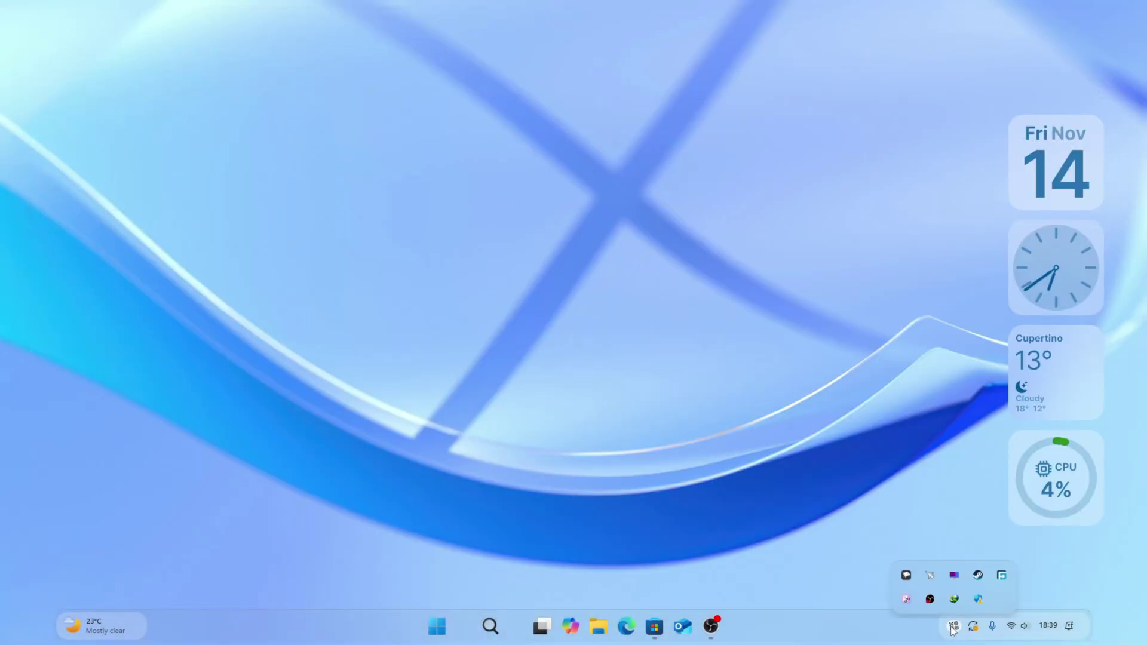
pyautogui.click(1013, 626)
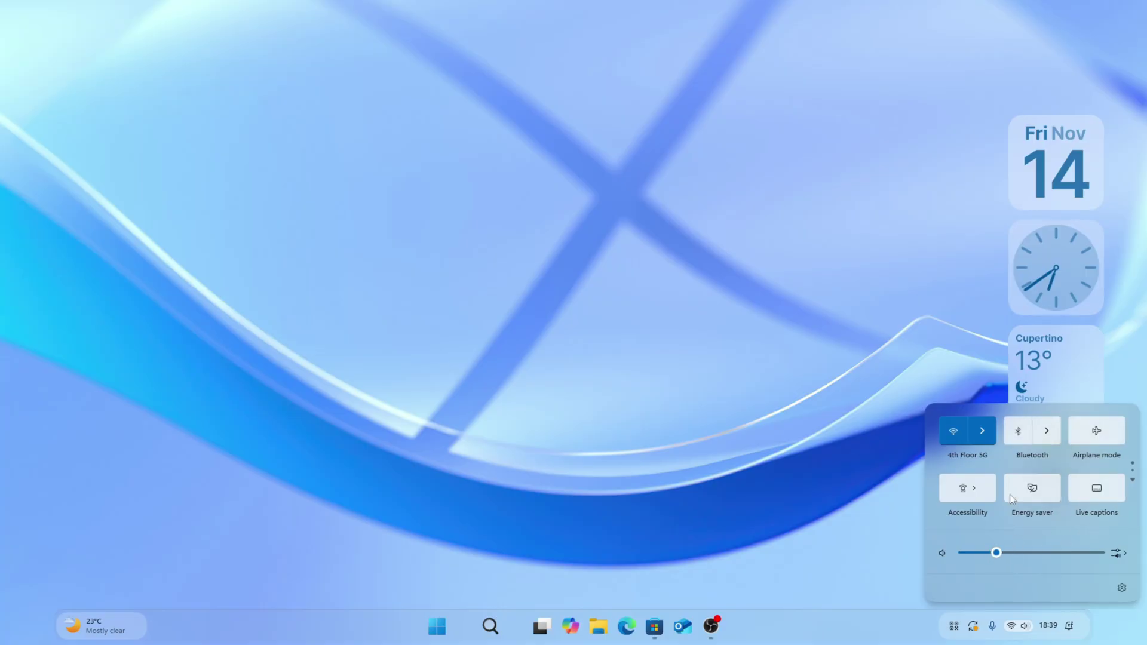
pyautogui.click(804, 392)
# Step: Hide the desktop icons by turning off Show desktop icons in the desktop's View menu
pyautogui.rightClick(610, 180)
pyautogui.click(633, 232)
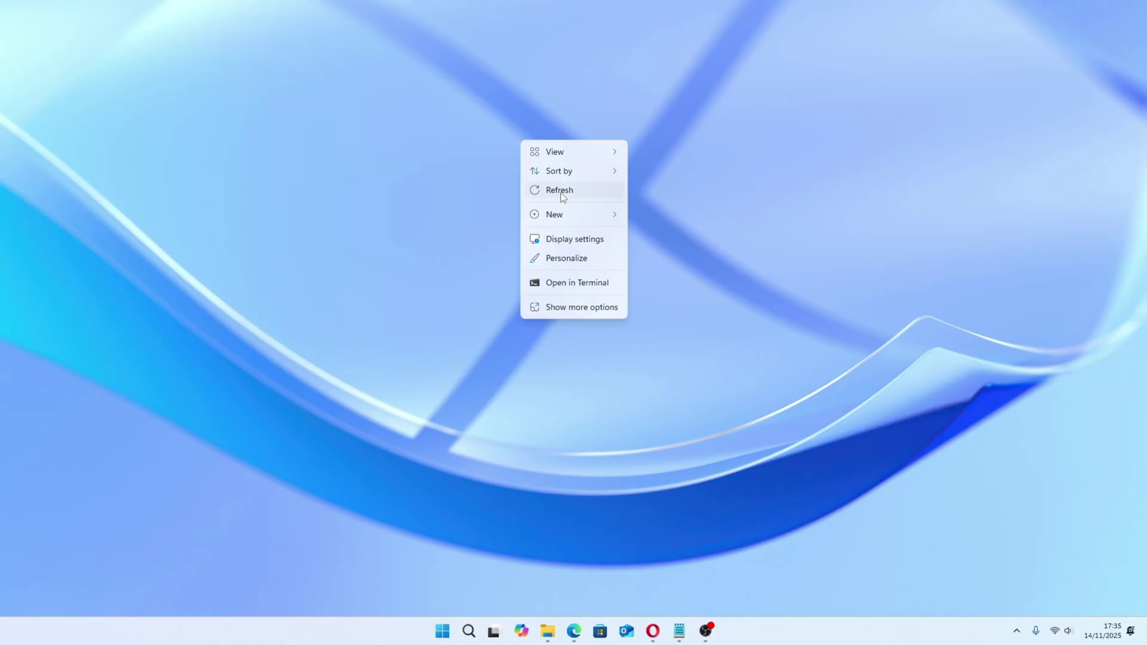
pyautogui.click(464, 146)
pyautogui.rightClick(465, 143)
pyautogui.moveTo(502, 157)
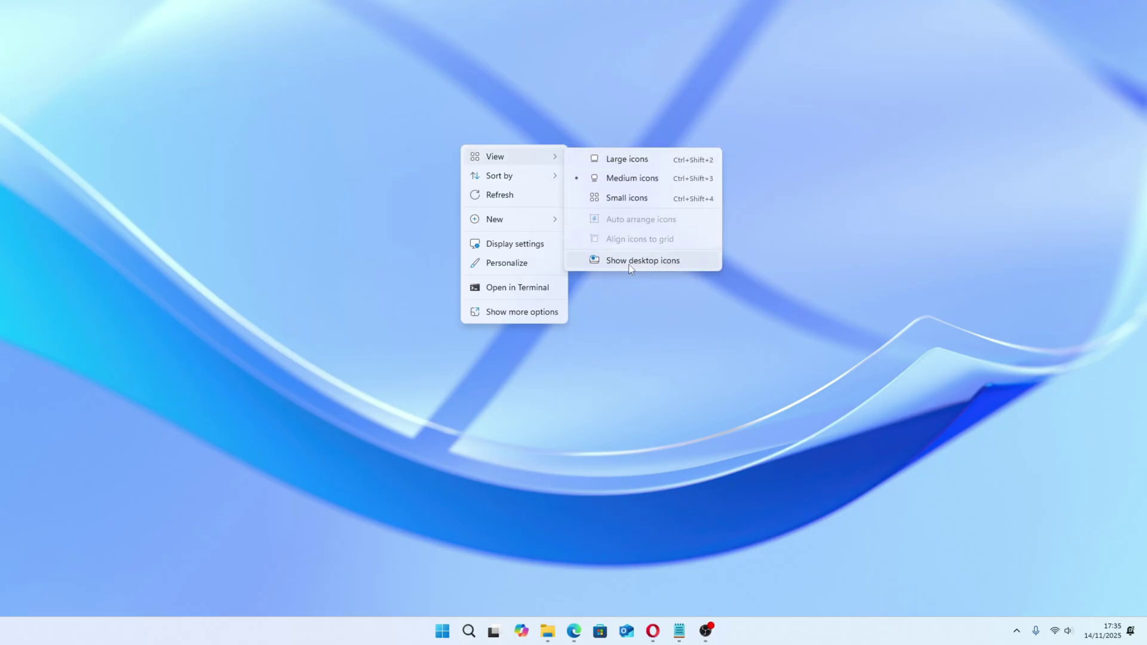
pyautogui.click(628, 260)
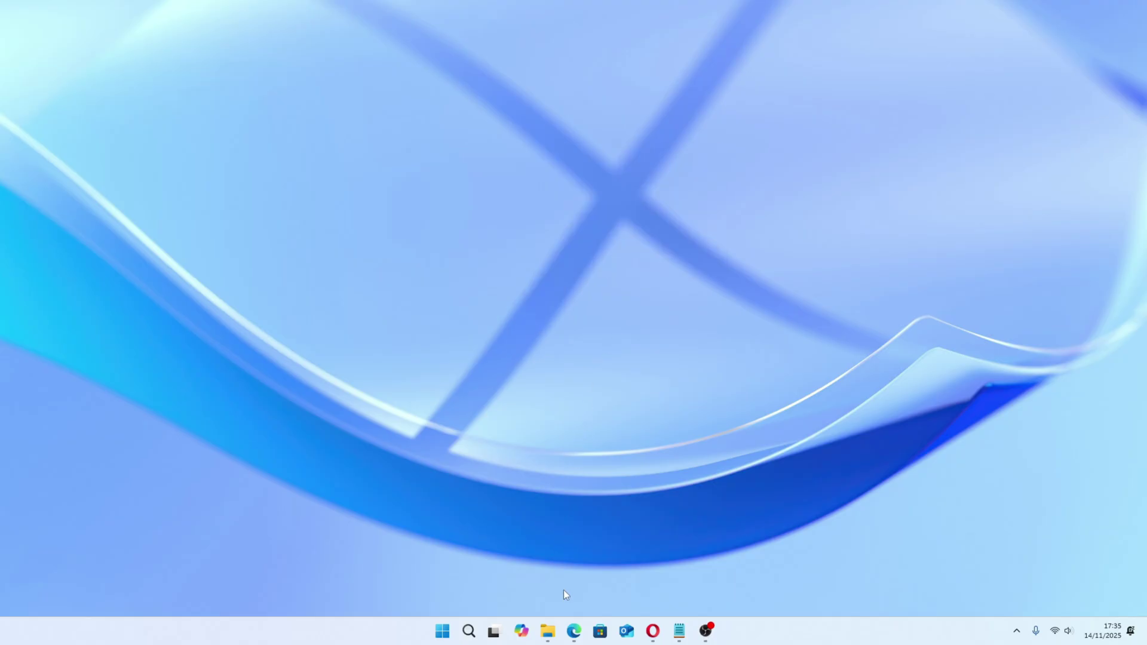
# Step: Download the Windhawk installer from windhawk.net in Edge
pyautogui.click(573, 630)
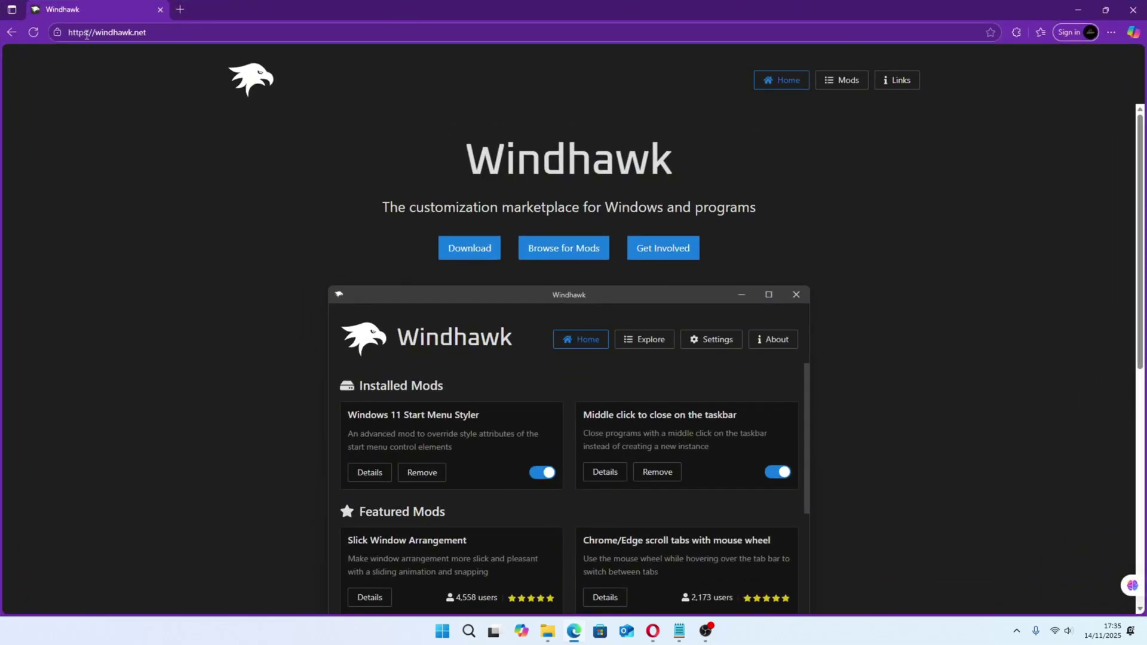
pyautogui.click(108, 39)
pyautogui.moveTo(146, 35); pyautogui.dragTo(12, 48)
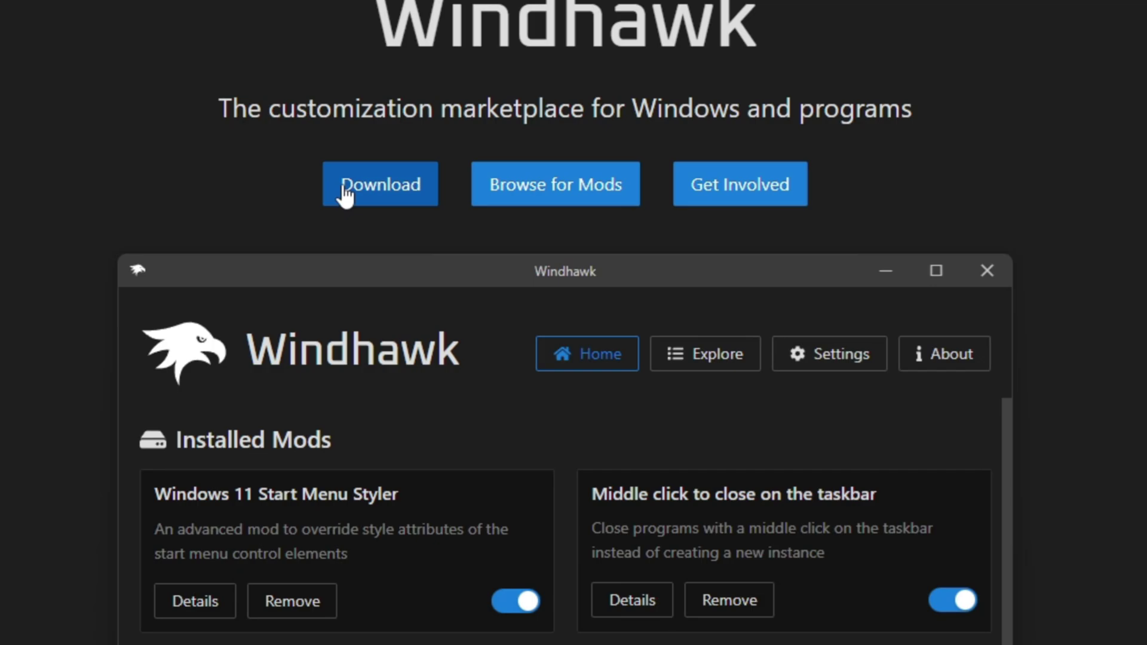
pyautogui.rightClick(454, 252)
pyautogui.click(349, 193)
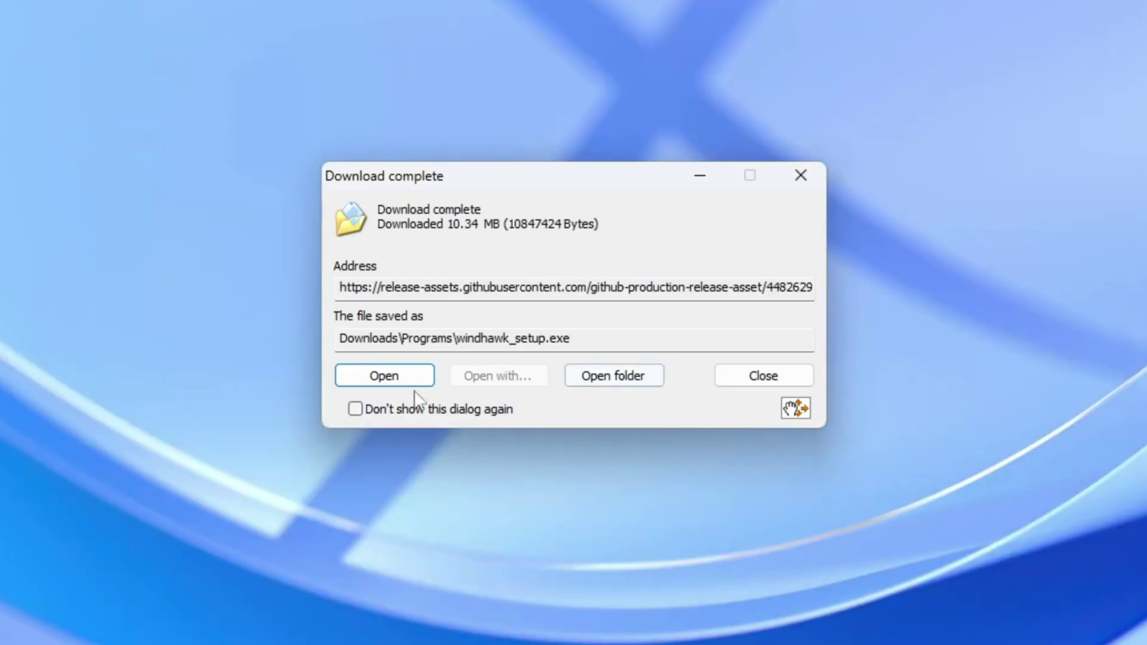
# Step: Launch windhawk_setup.exe with English as the installer language
pyautogui.click(392, 383)
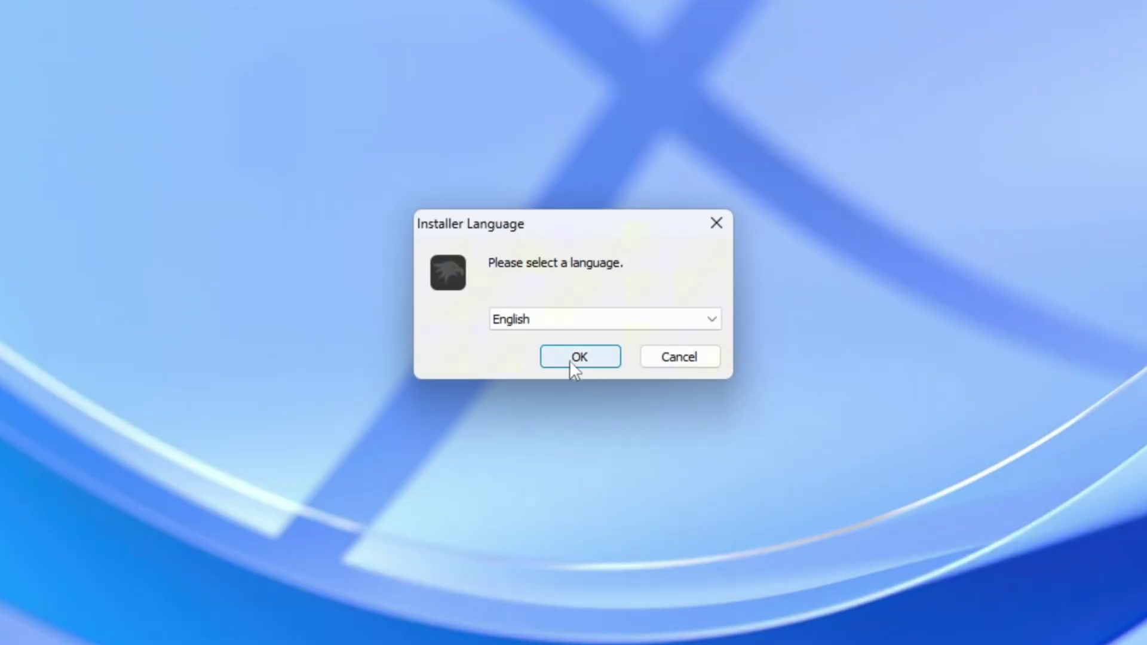
pyautogui.click(581, 358)
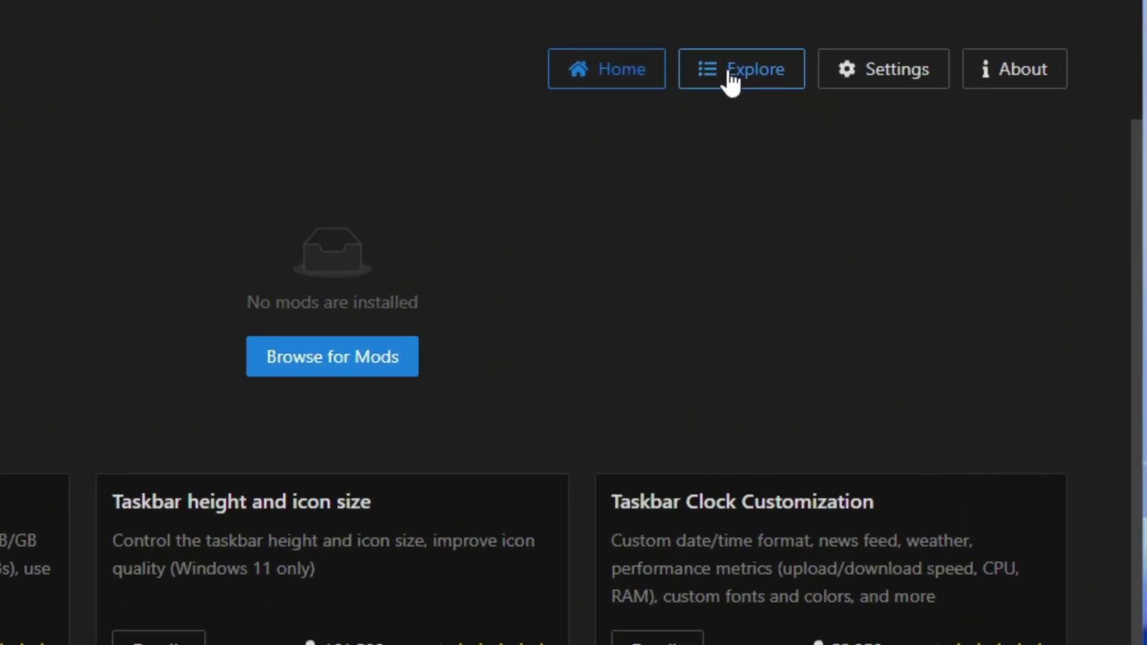
# Step: Install the Taskbar height and icon size mod (v1.3.6) from Explore, accepting the risk warning
pyautogui.click(732, 79)
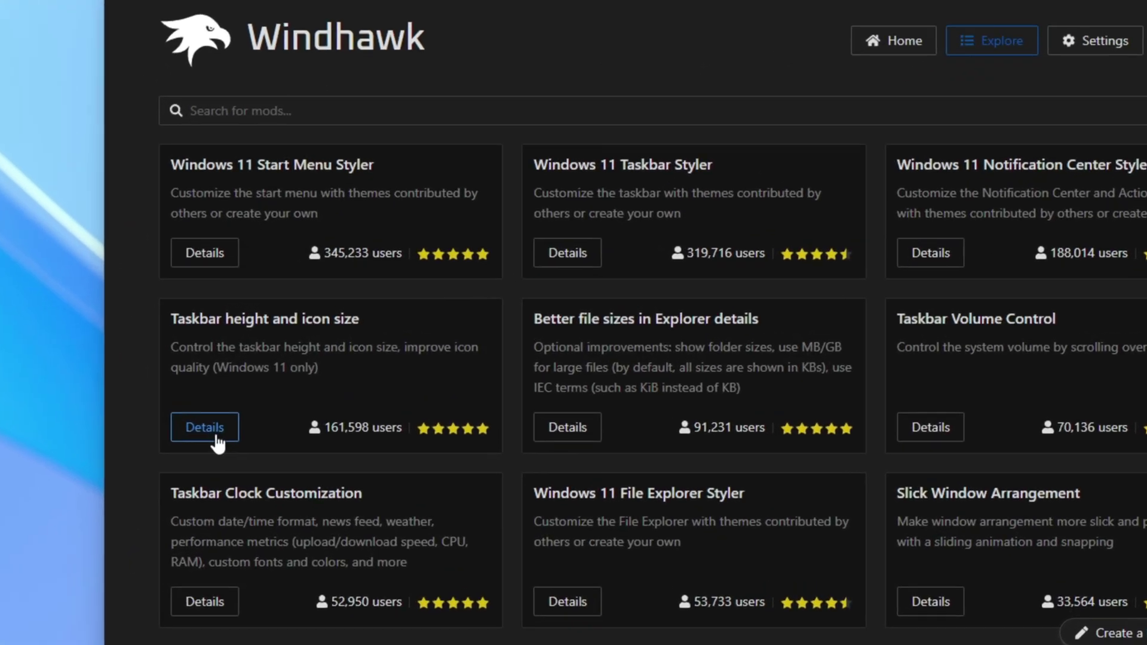
pyautogui.click(254, 391)
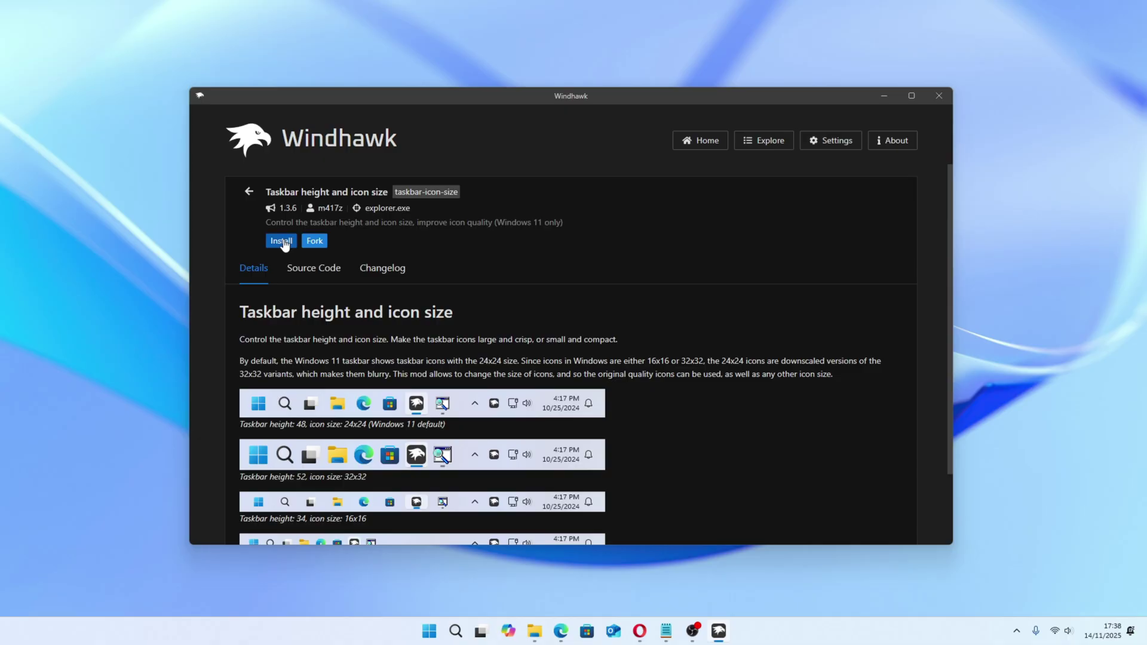
pyautogui.click(282, 241)
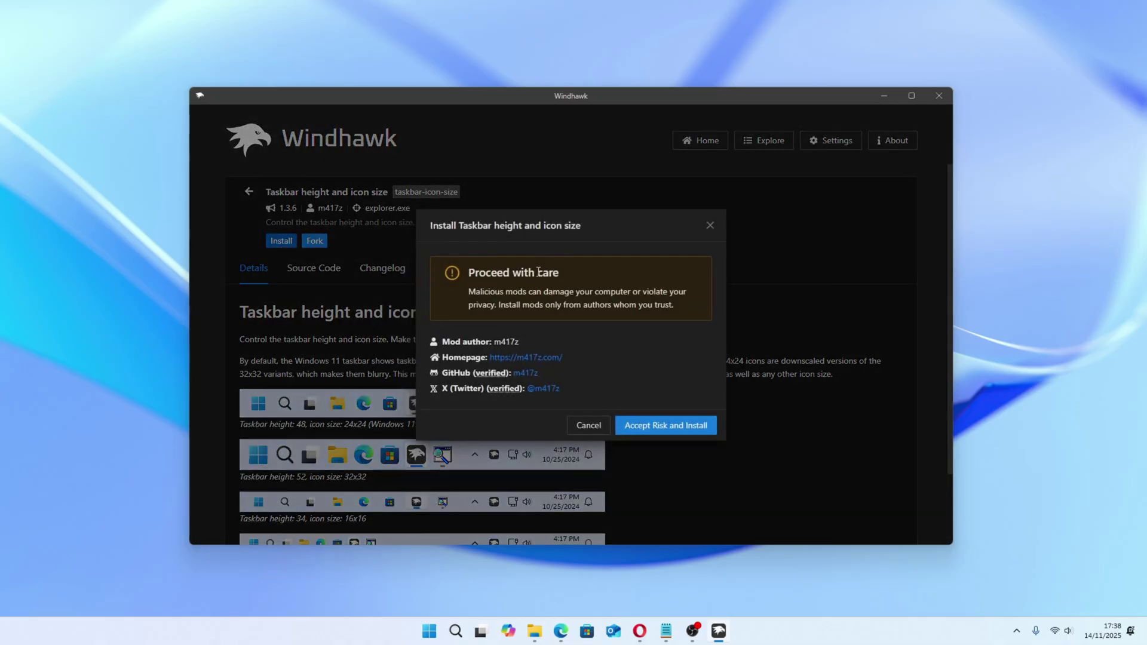
pyautogui.click(663, 428)
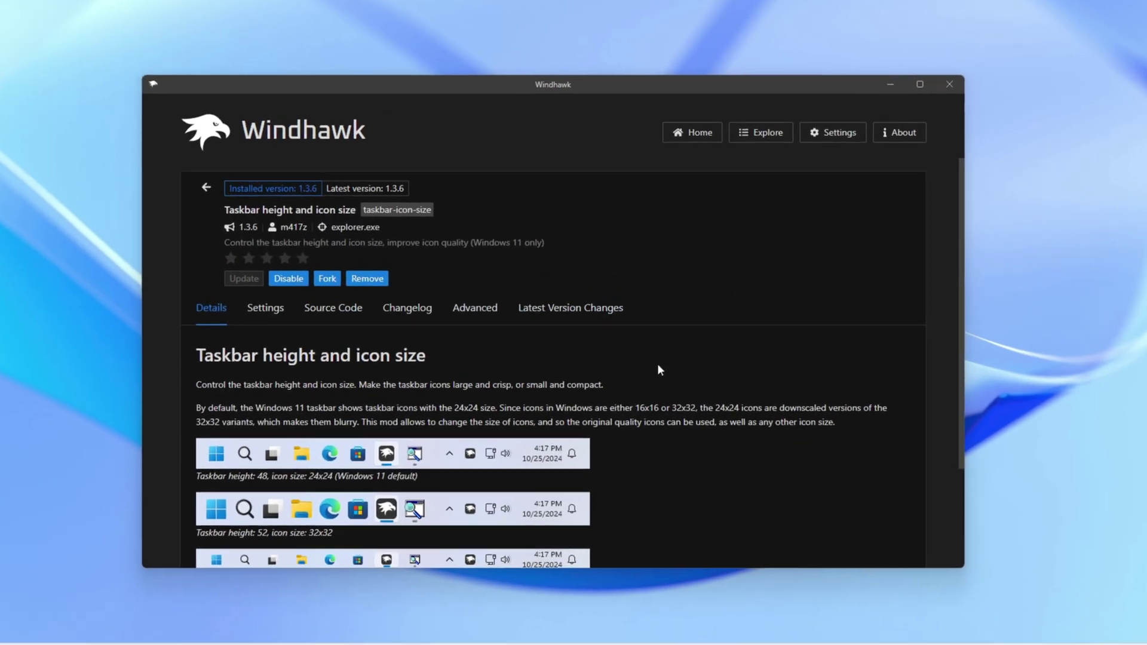
# Step: Set taskbar height to 60, icon size to 30 and button width to 47, then save
pyautogui.click(304, 303)
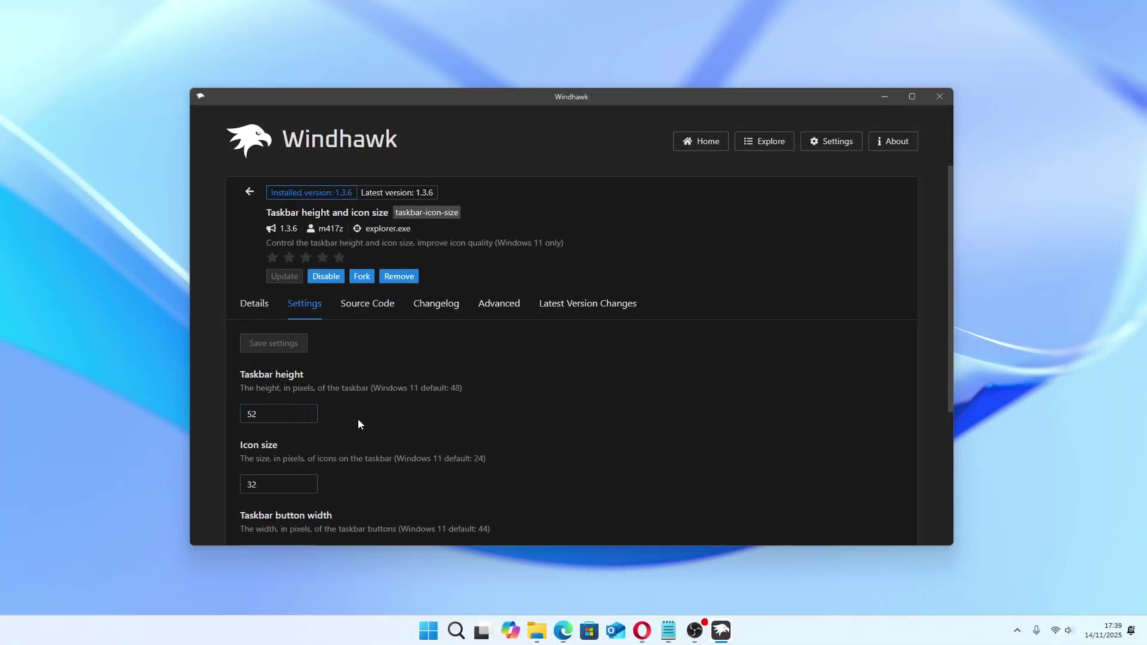
pyautogui.scroll(-2, 357, 417)
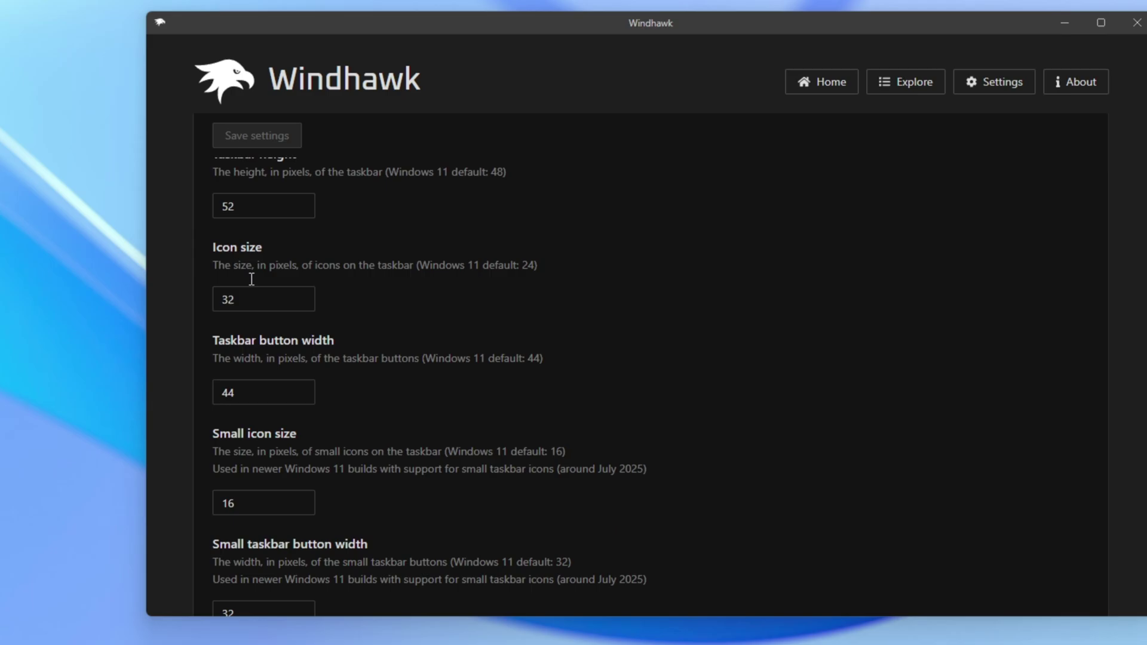
pyautogui.scroll(1, 251, 279)
pyautogui.doubleClick(220, 274)
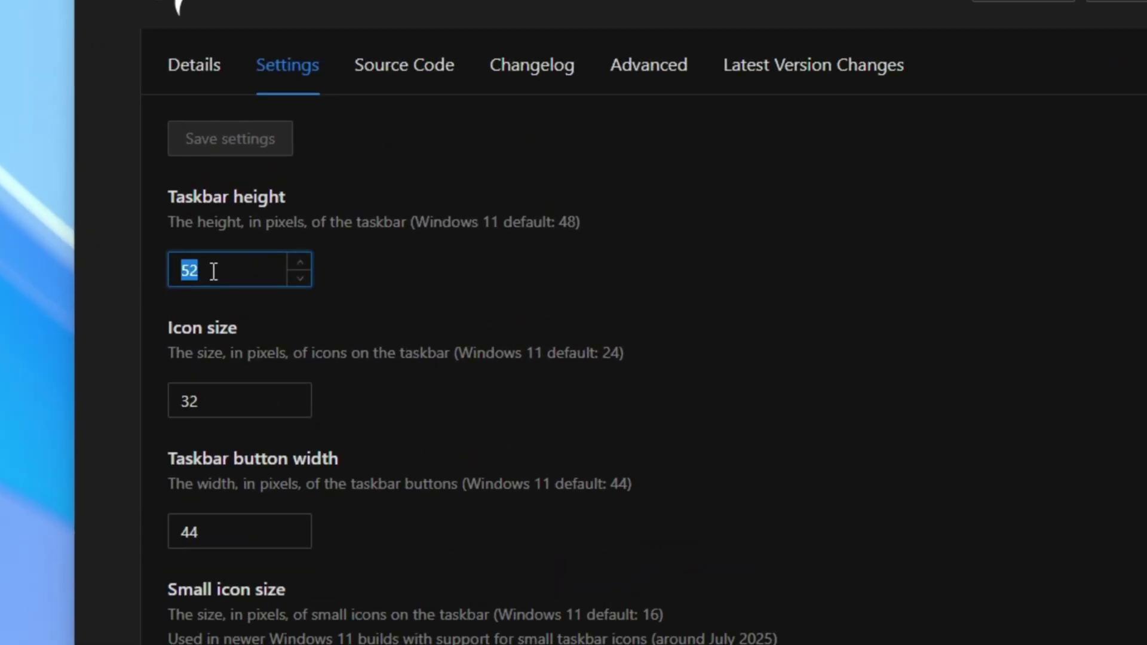
pyautogui.write('60')
pyautogui.click(254, 396)
pyautogui.moveTo(238, 403); pyautogui.dragTo(179, 400)
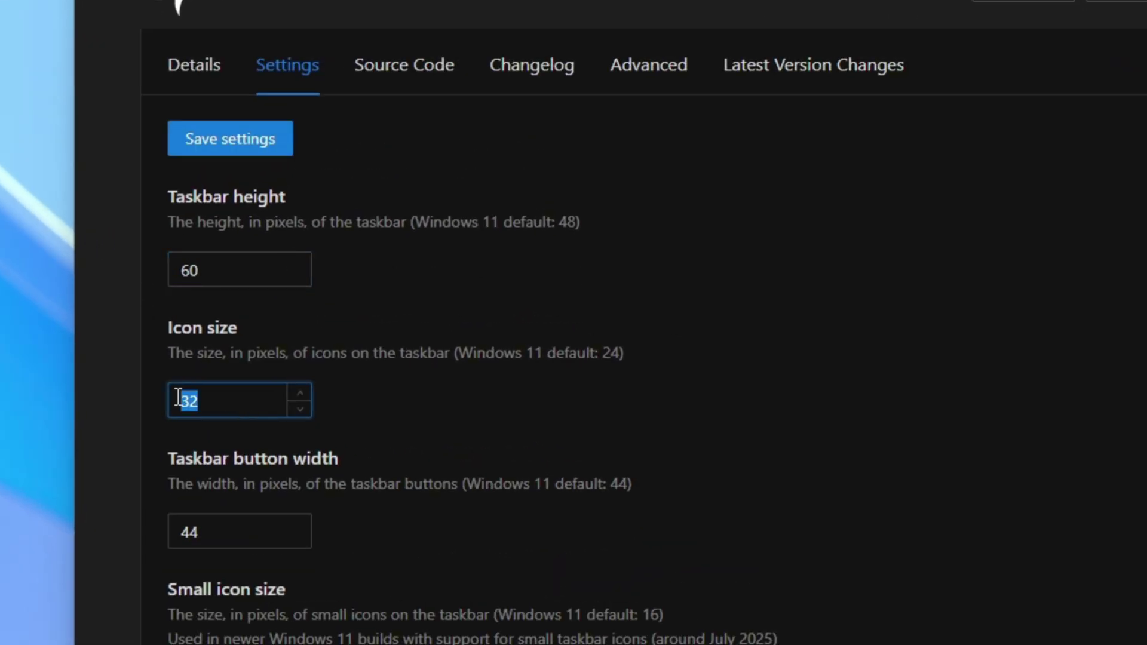
pyautogui.write('30')
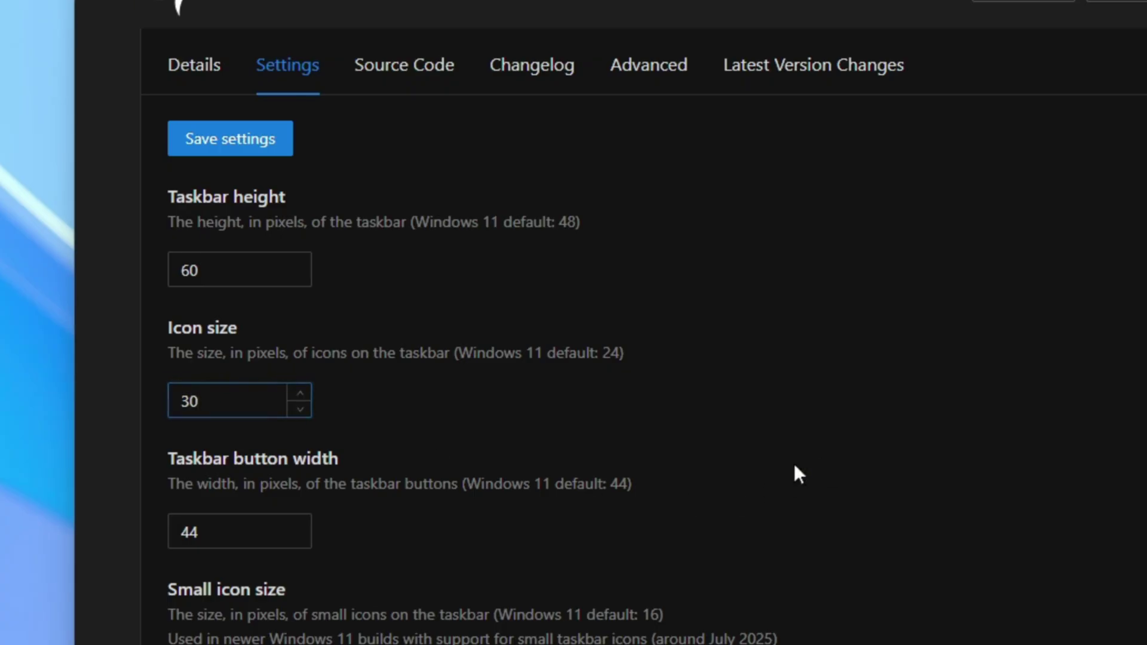
pyautogui.press('Tab')
pyautogui.write('4')
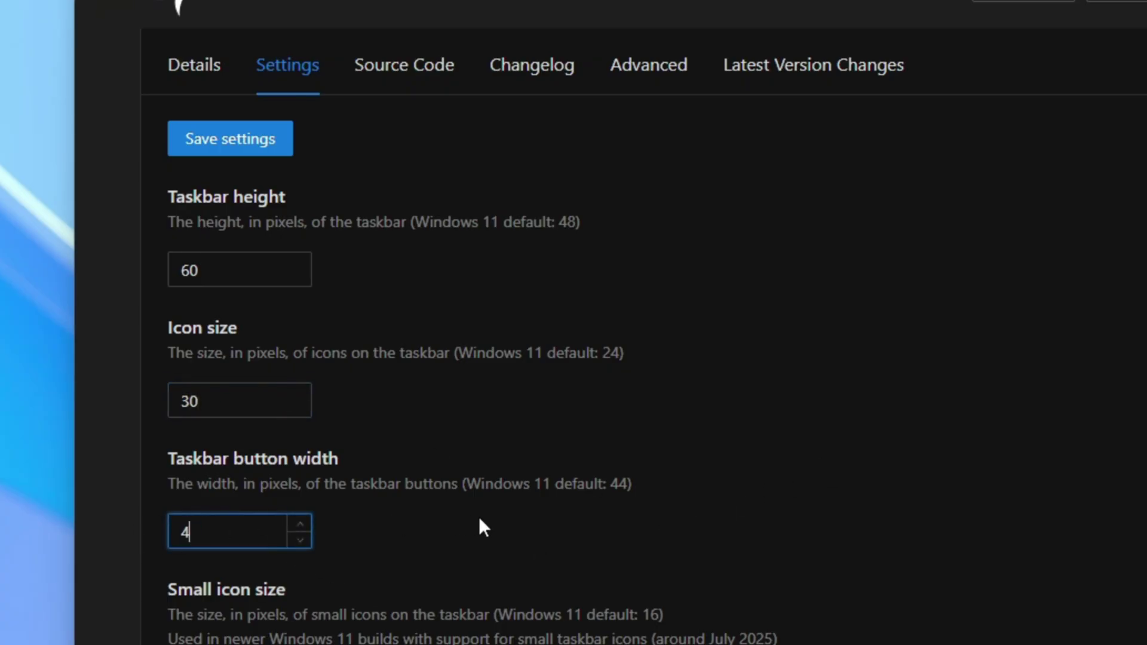
pyautogui.write('7')
pyautogui.scroll(2, 618, 429)
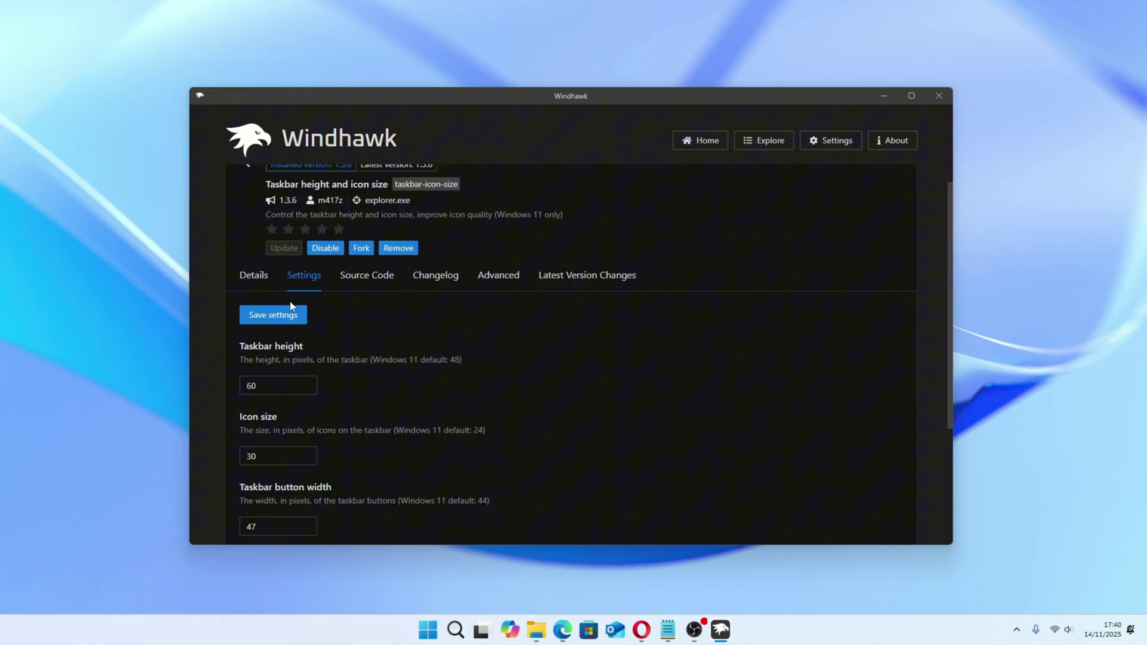
pyautogui.hotkey('ctrl', 's')
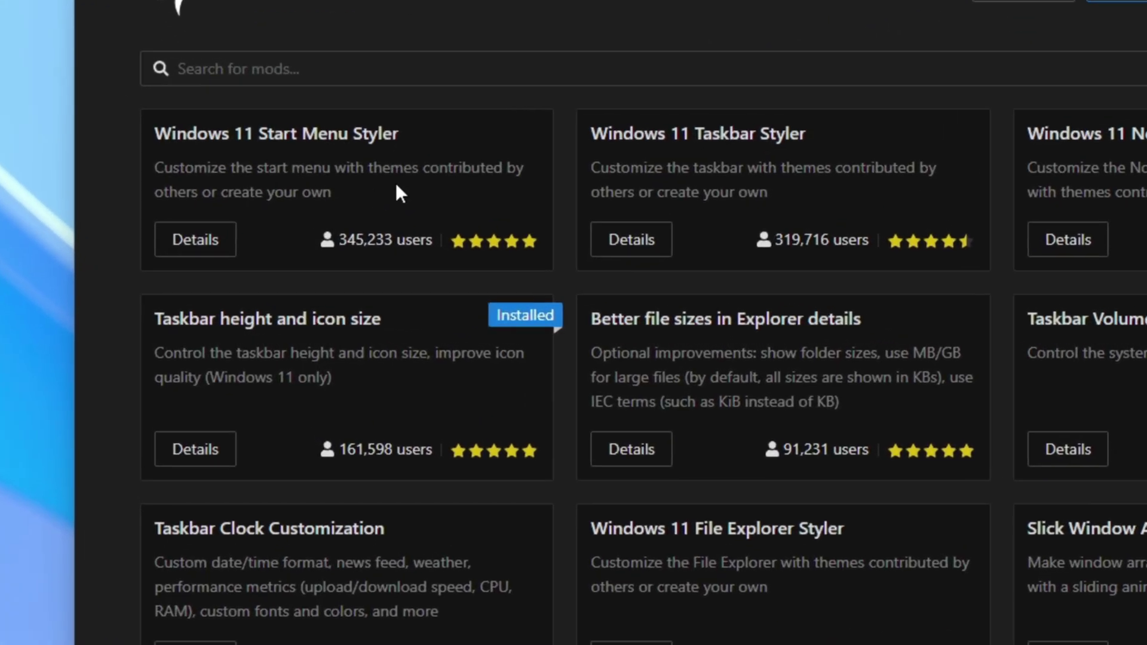
# Step: Install Windows 11 Taskbar Styler v1.5.1 and show its Advanced mod settings page
pyautogui.click(722, 136)
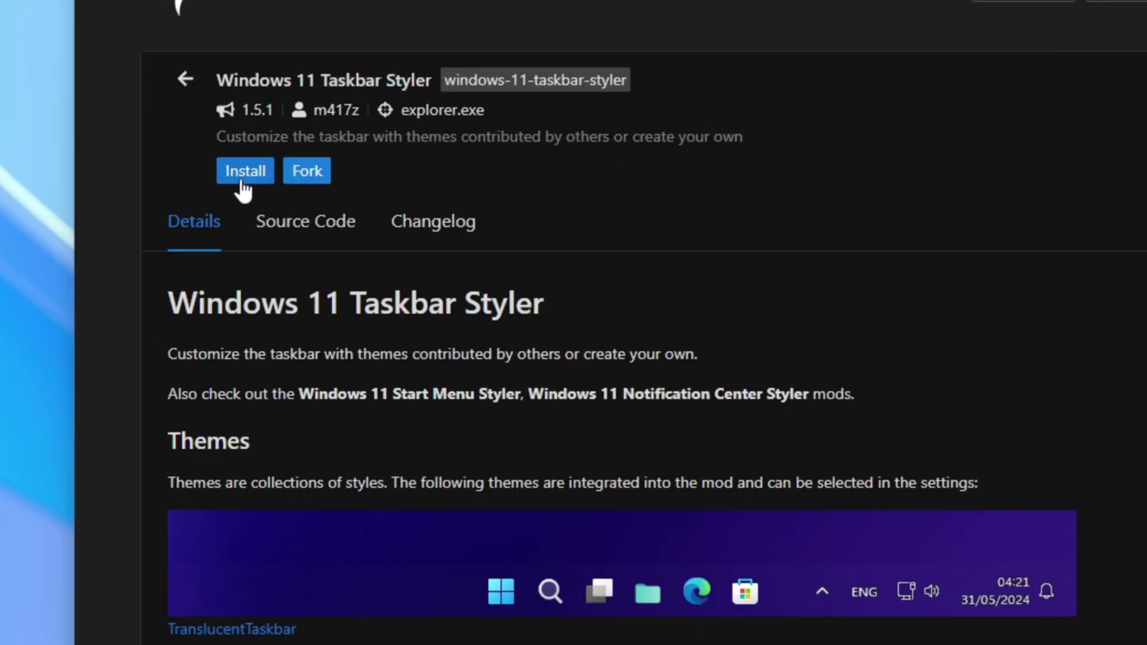
pyautogui.click(253, 177)
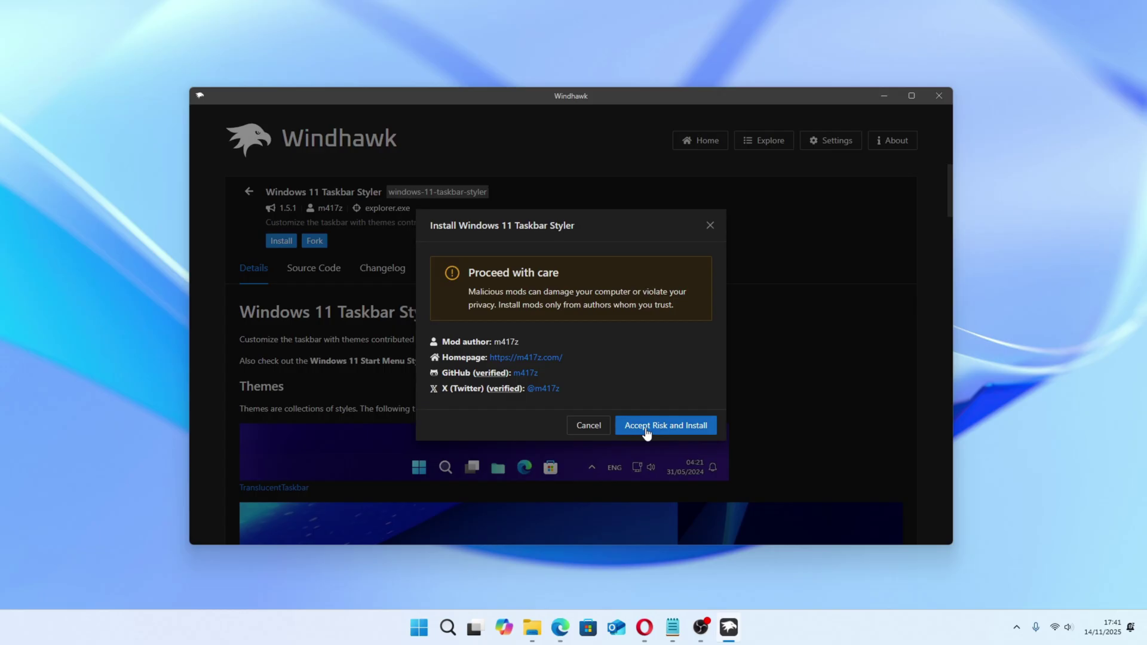
pyautogui.click(647, 433)
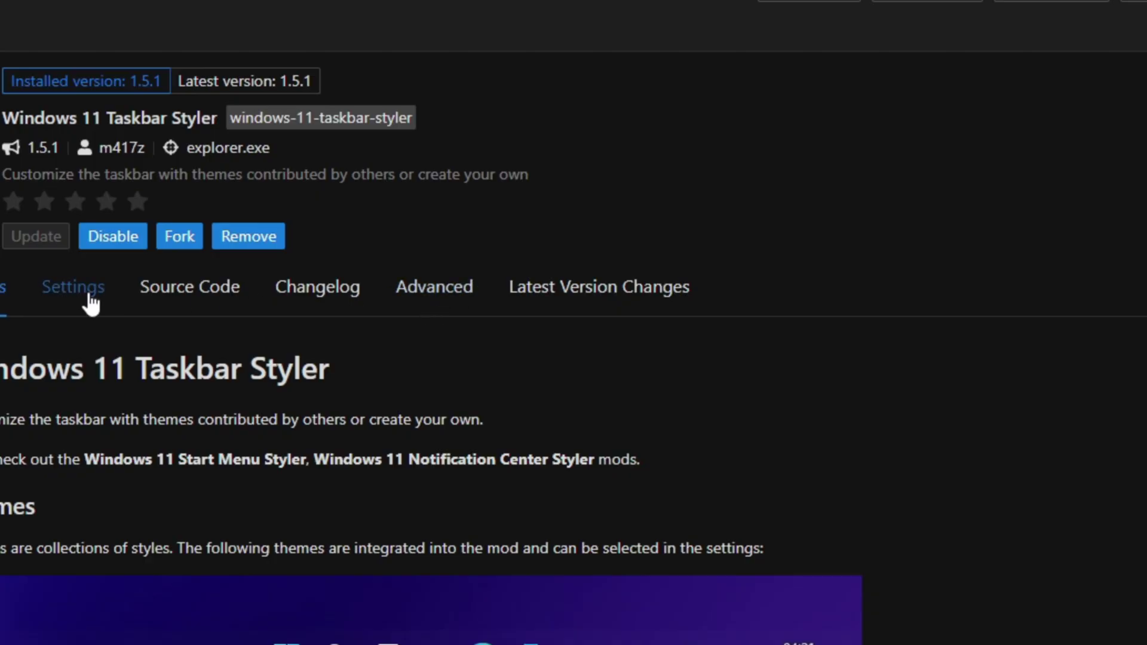
pyautogui.click(82, 298)
pyautogui.click(442, 294)
pyautogui.scroll(-3, 533, 313)
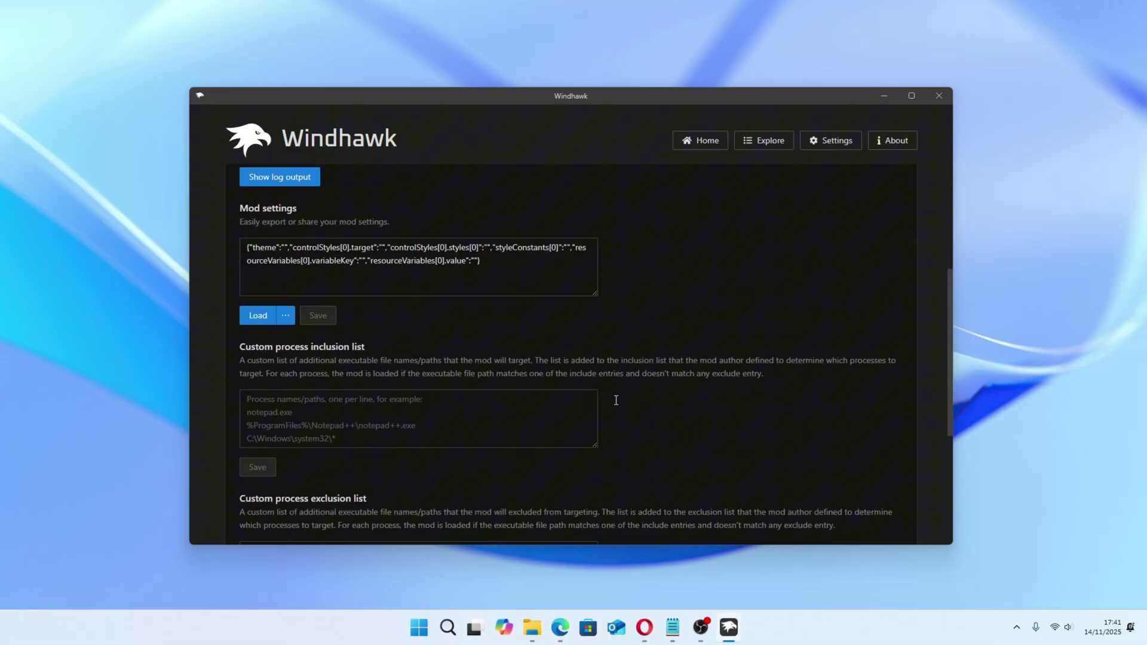
pyautogui.scroll(1, 313, 328)
# Step: Paste the Glass Notepad theme JSON over the Taskbar Styler mod settings and save
pyautogui.moveTo(494, 330); pyautogui.dragTo(205, 314)
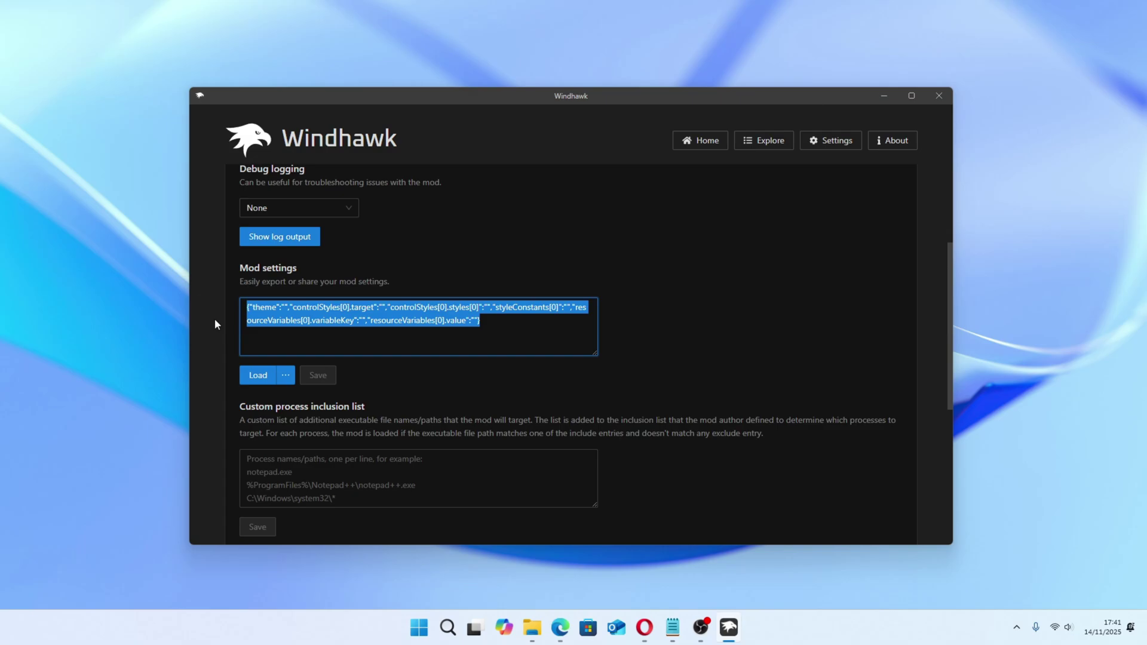
pyautogui.click(672, 627)
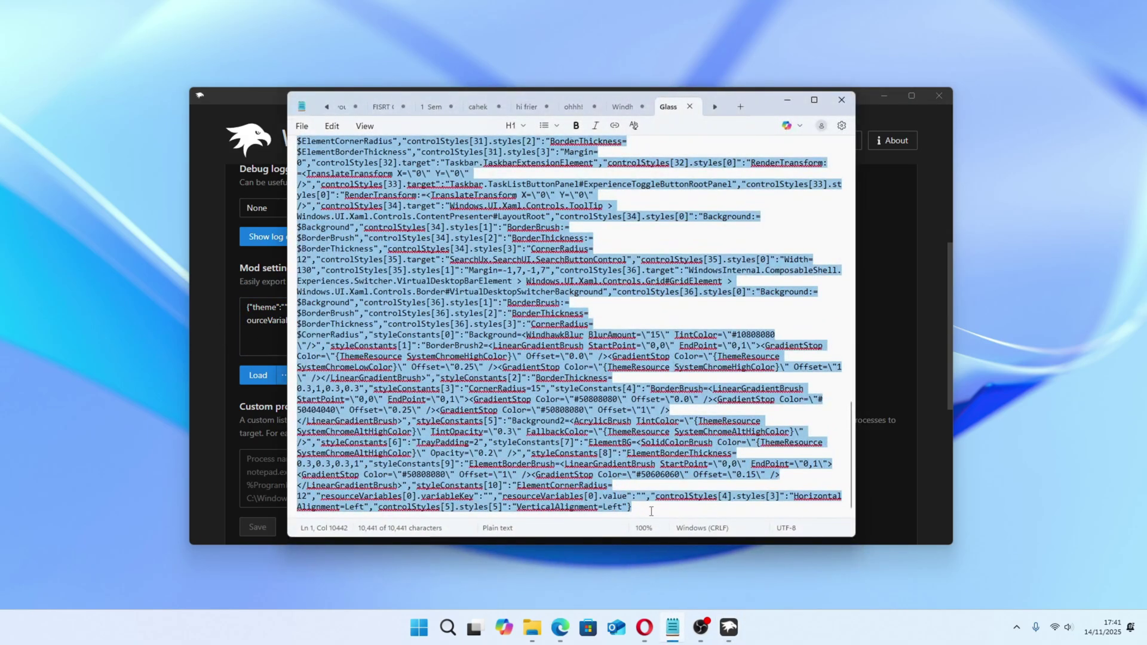
pyautogui.moveTo(651, 511); pyautogui.dragTo(396, 366)
pyautogui.hotkey('ctrl', 'a')
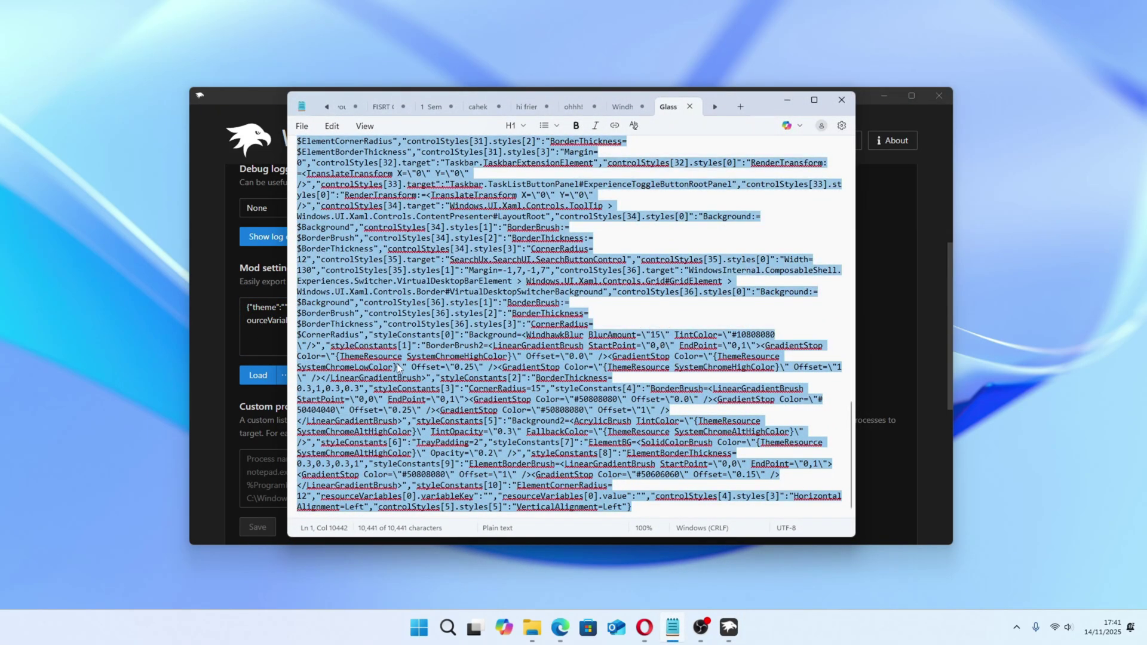
pyautogui.click(786, 101)
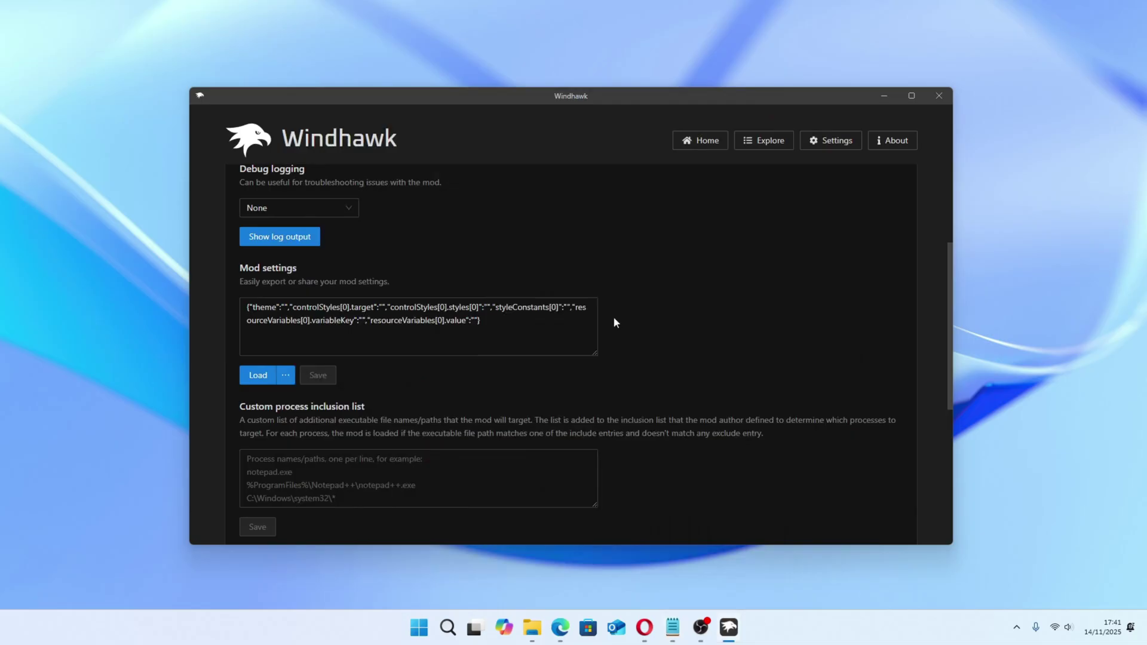
pyautogui.click(510, 327)
pyautogui.hotkey('ctrl', 'a')
pyautogui.hotkey('ctrl', 'v')
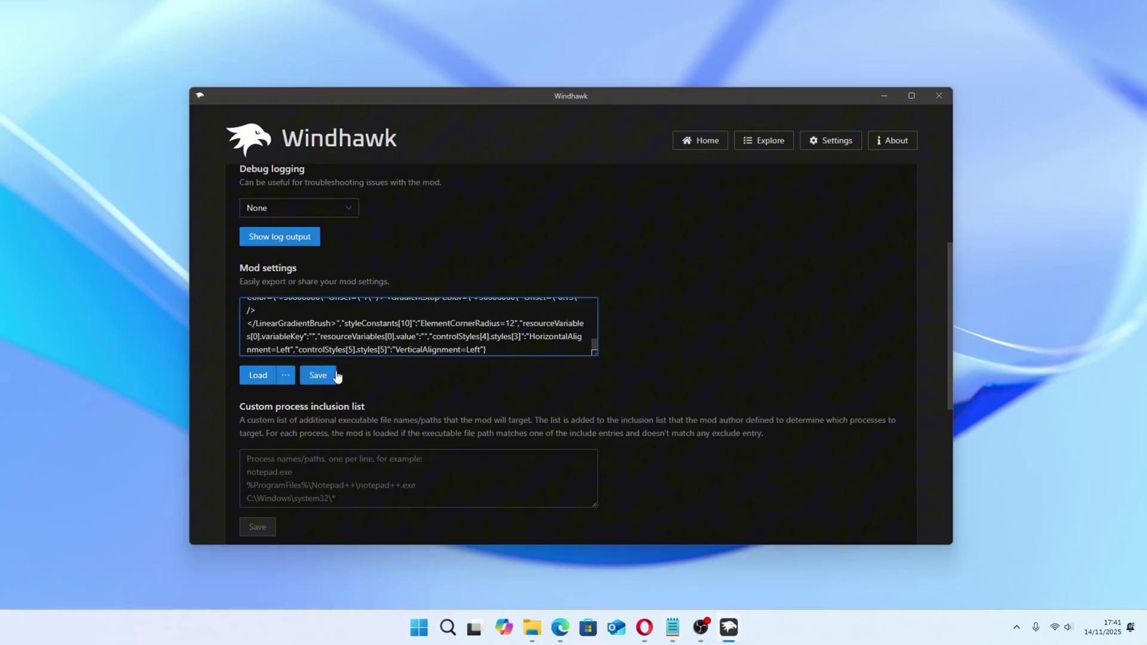
pyautogui.click(337, 377)
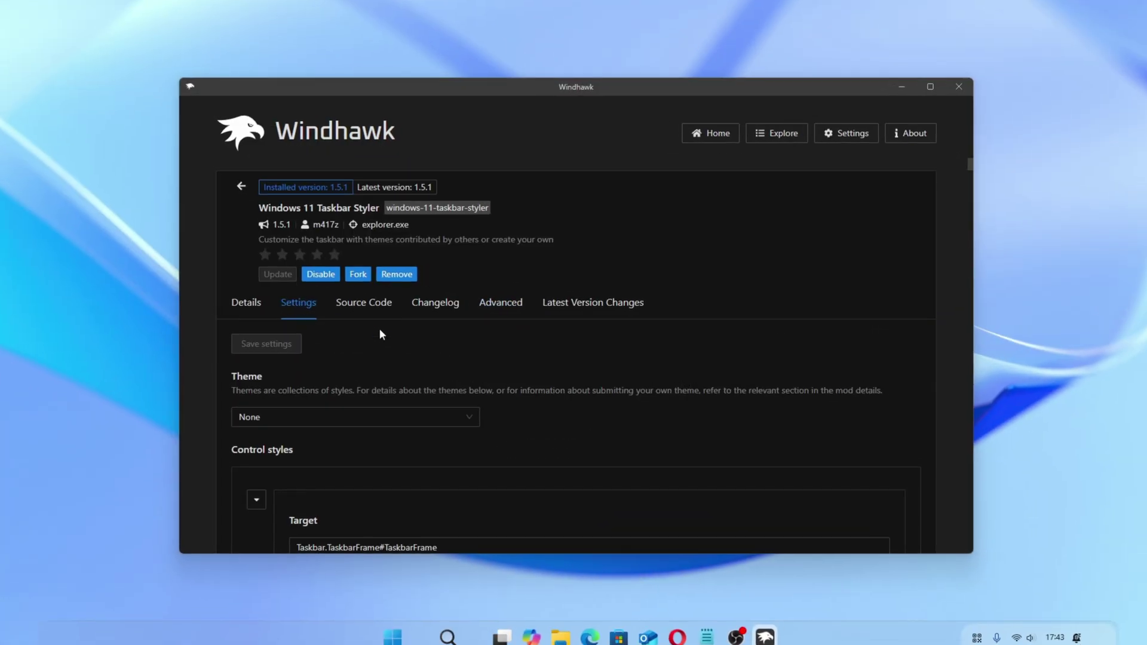
pyautogui.scroll(-2, 731, 472)
pyautogui.scroll(-1, 731, 472)
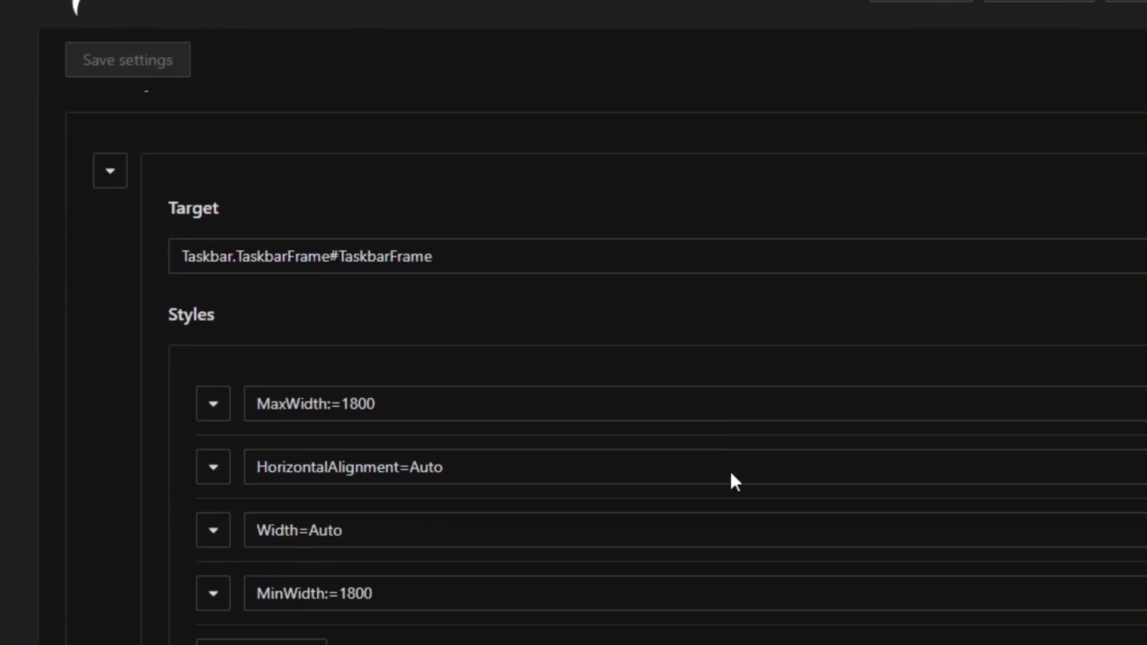
pyautogui.scroll(-1, 730, 474)
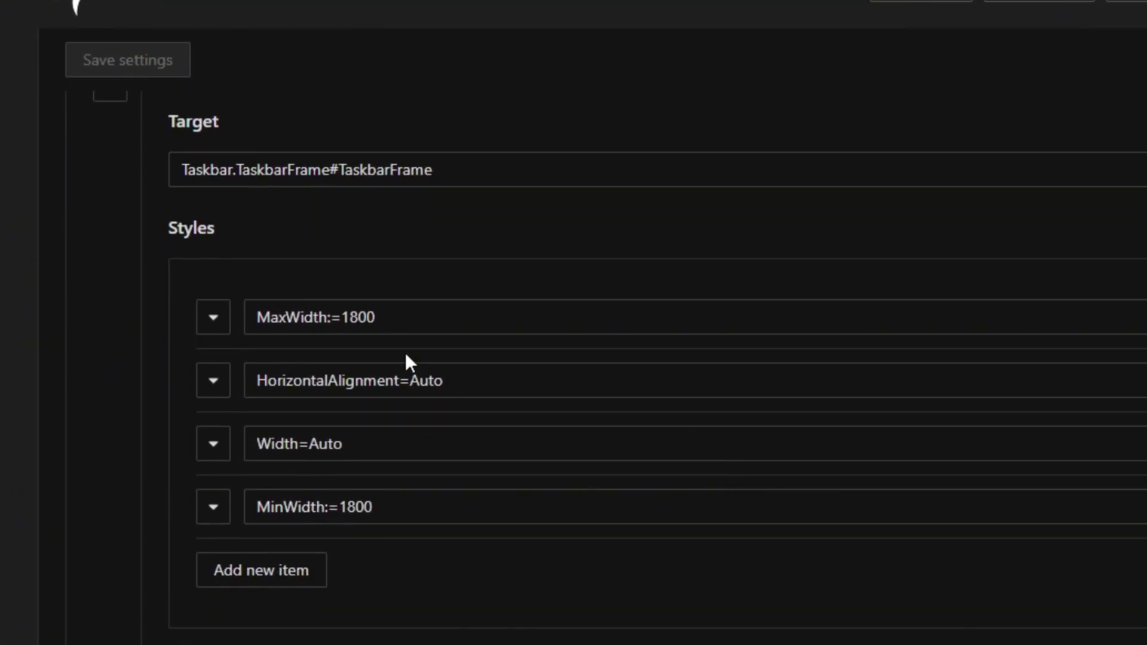
# Step: Change MaxWidth and MinWidth from 1800 to 1200 and Margin to 0,7,-650,7, then save
pyautogui.click(358, 325)
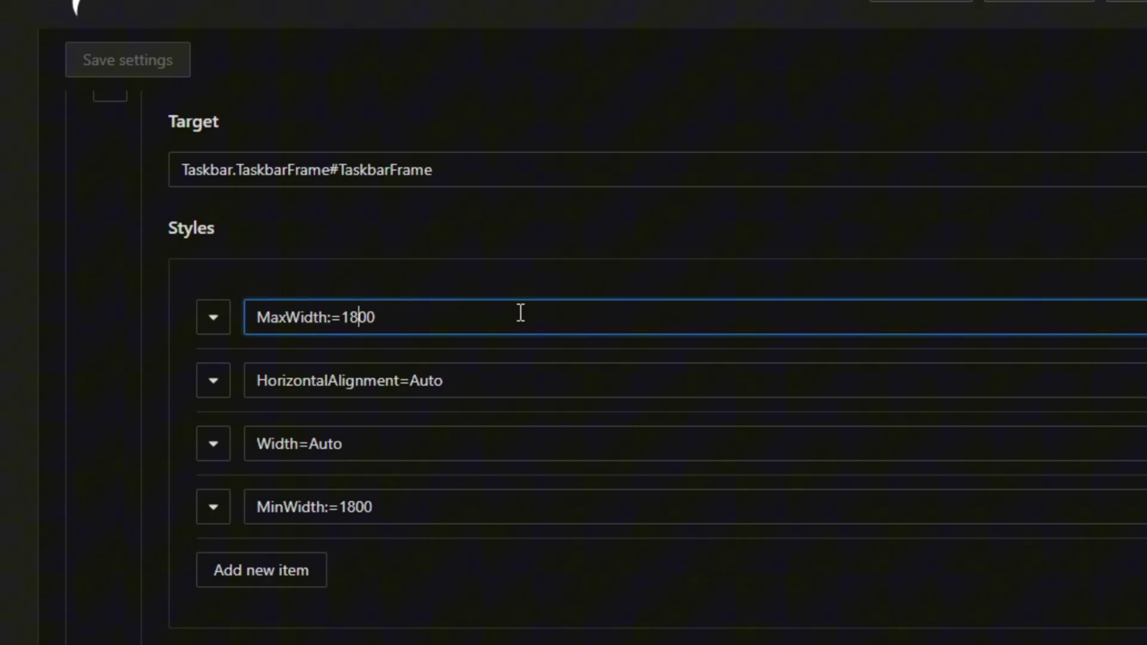
pyautogui.press('BackSpace')
pyautogui.write('2')
pyautogui.click(361, 519)
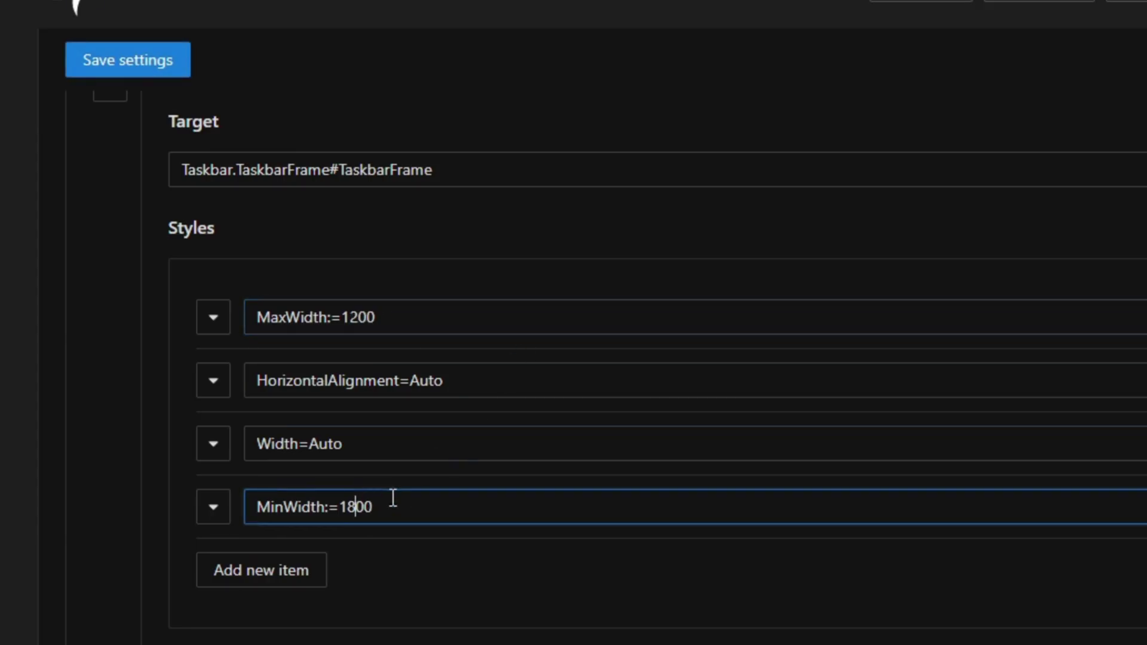
pyautogui.write('2')
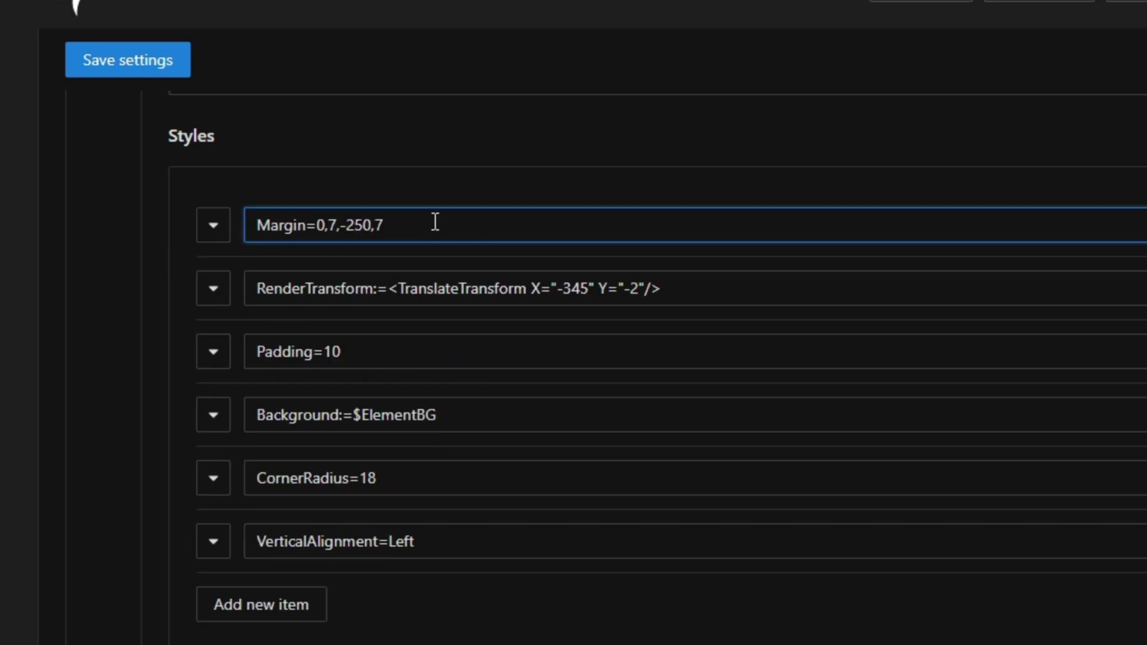
pyautogui.press('BackSpace')
pyautogui.write('6')
pyautogui.click(122, 68)
pyautogui.click(146, 73)
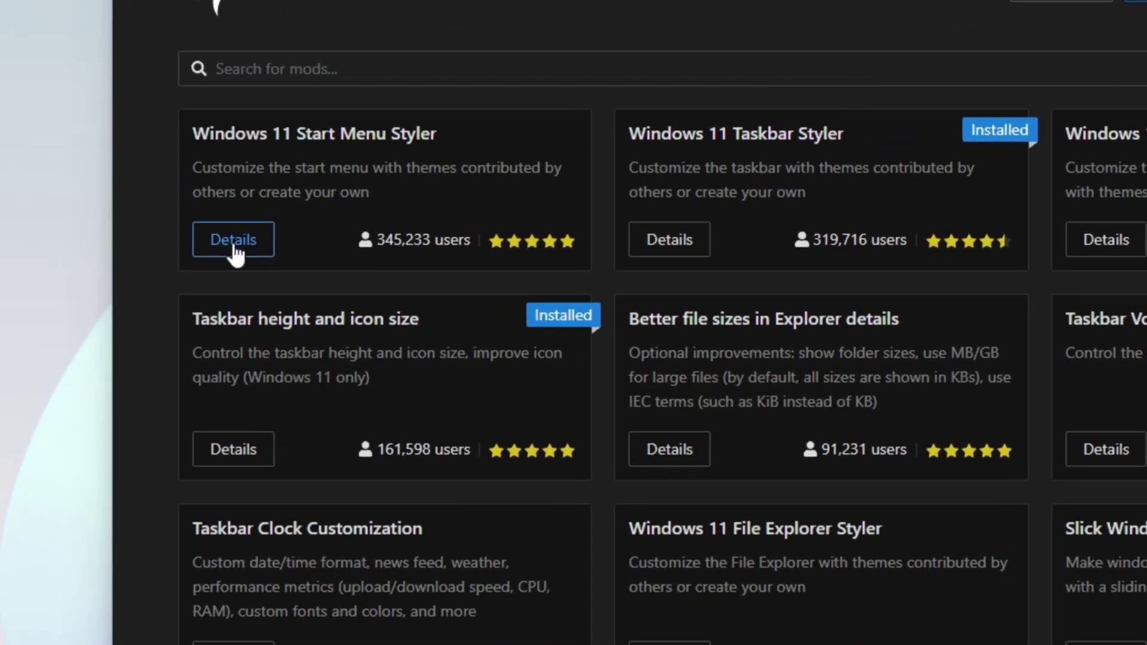
# Step: Install the Start Menu Styler mod, paste in the Start text file code, and save
pyautogui.click(254, 278)
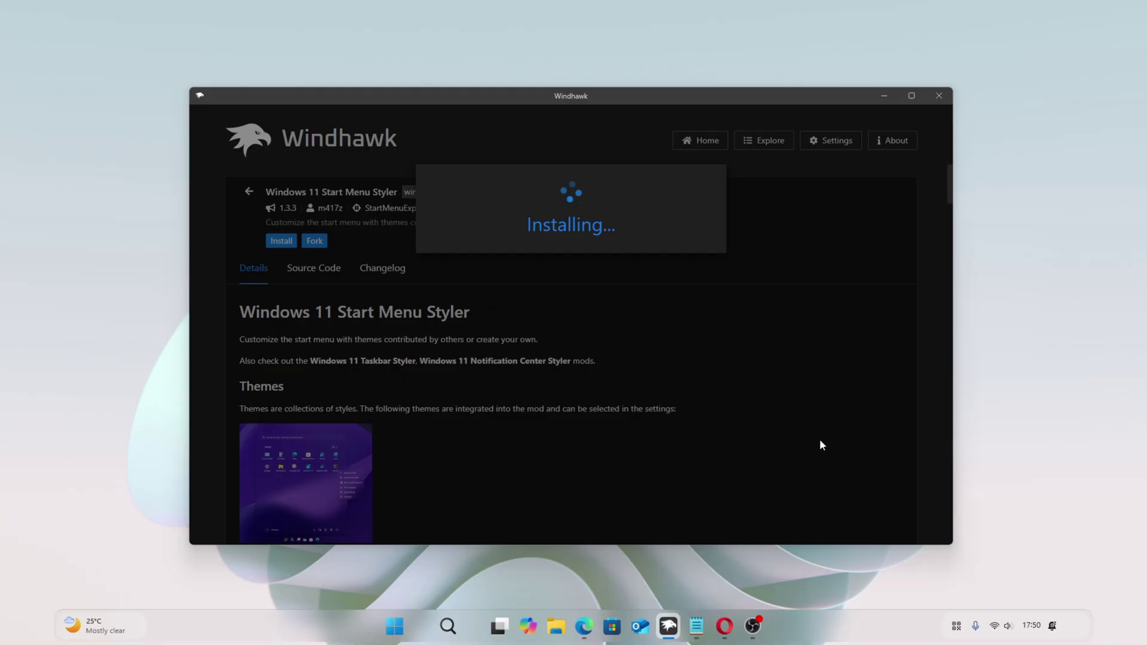
pyautogui.scroll(-2, 681, 443)
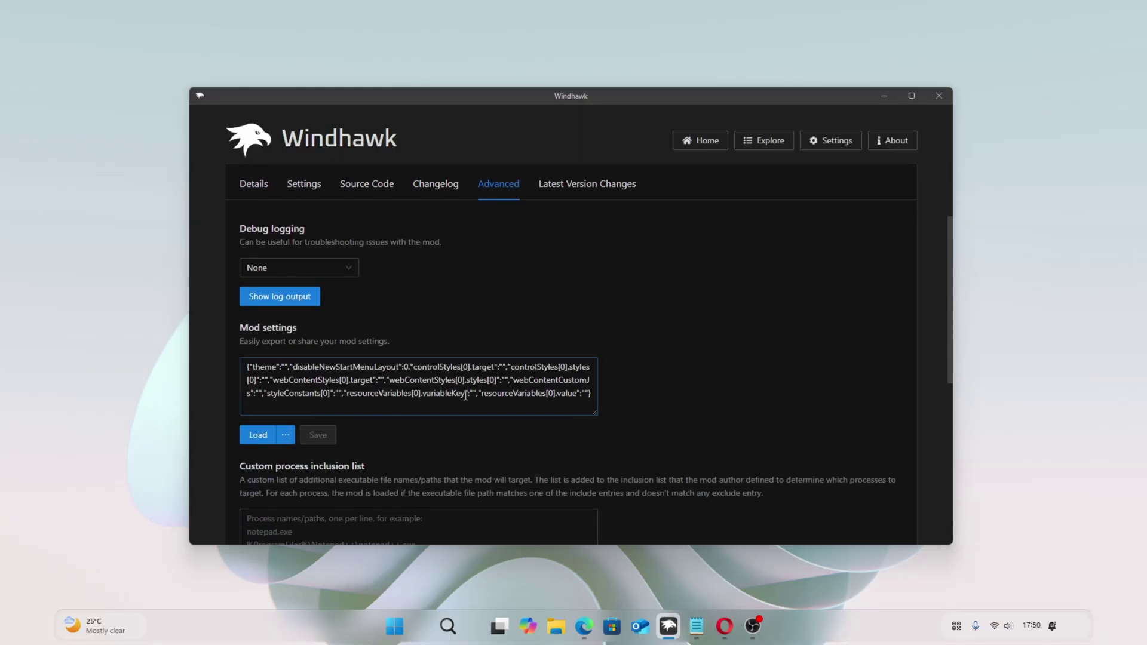
pyautogui.click(696, 625)
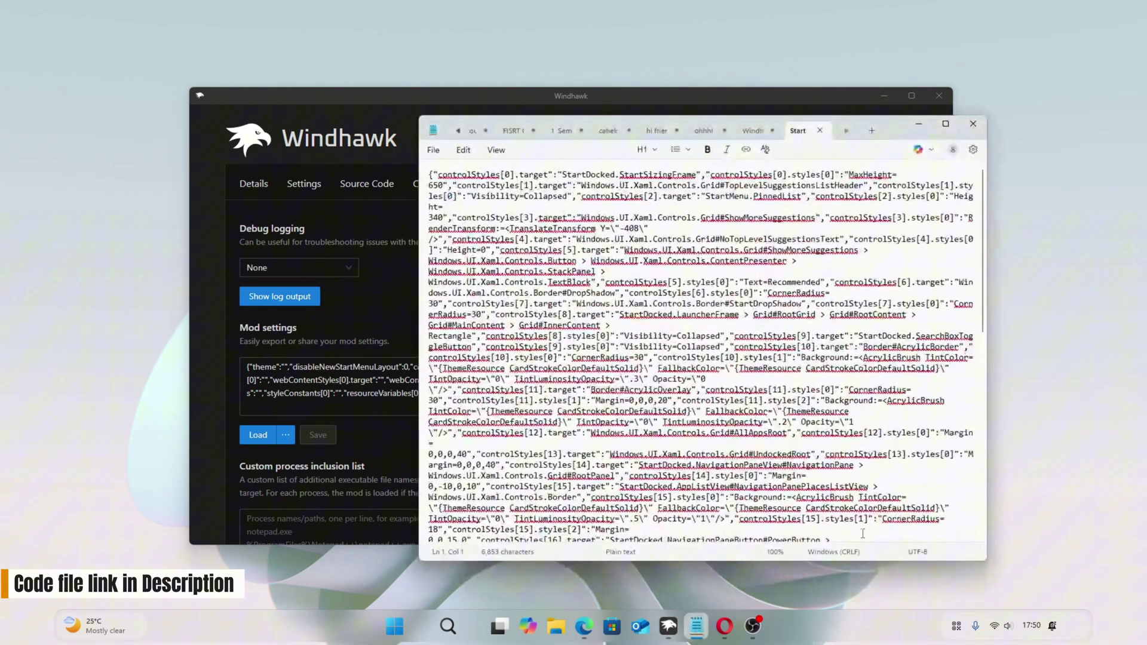
pyautogui.hotkey('ctrl', 'a')
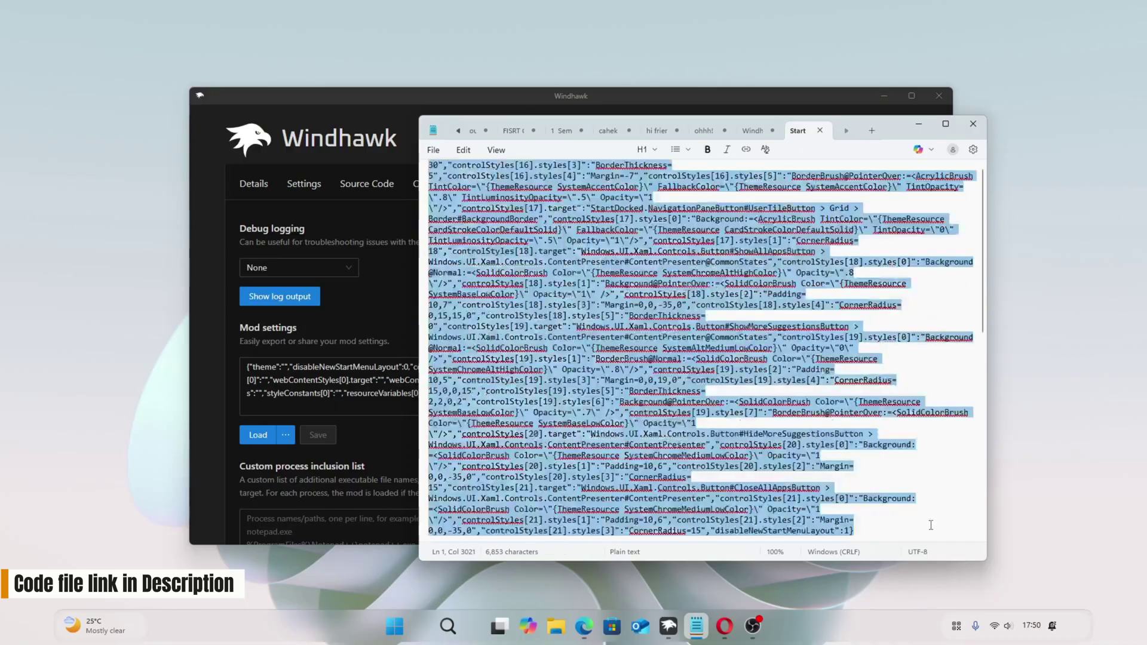
pyautogui.click(917, 124)
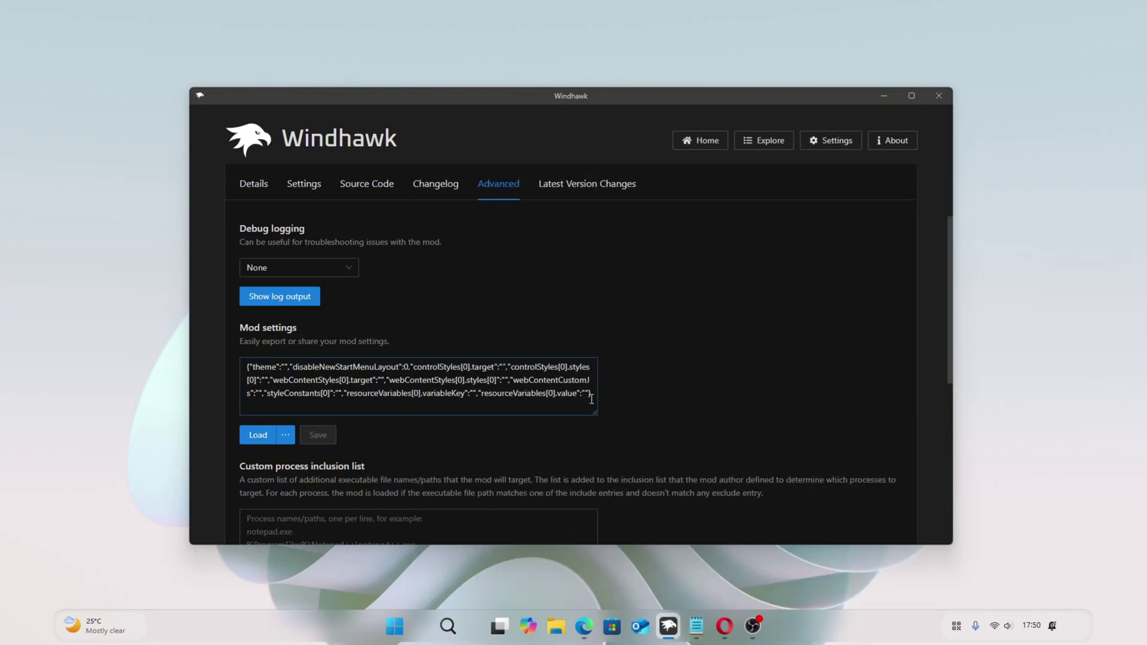
pyautogui.moveTo(591, 398); pyautogui.dragTo(101, 338)
pyautogui.scroll(-2, 371, 398)
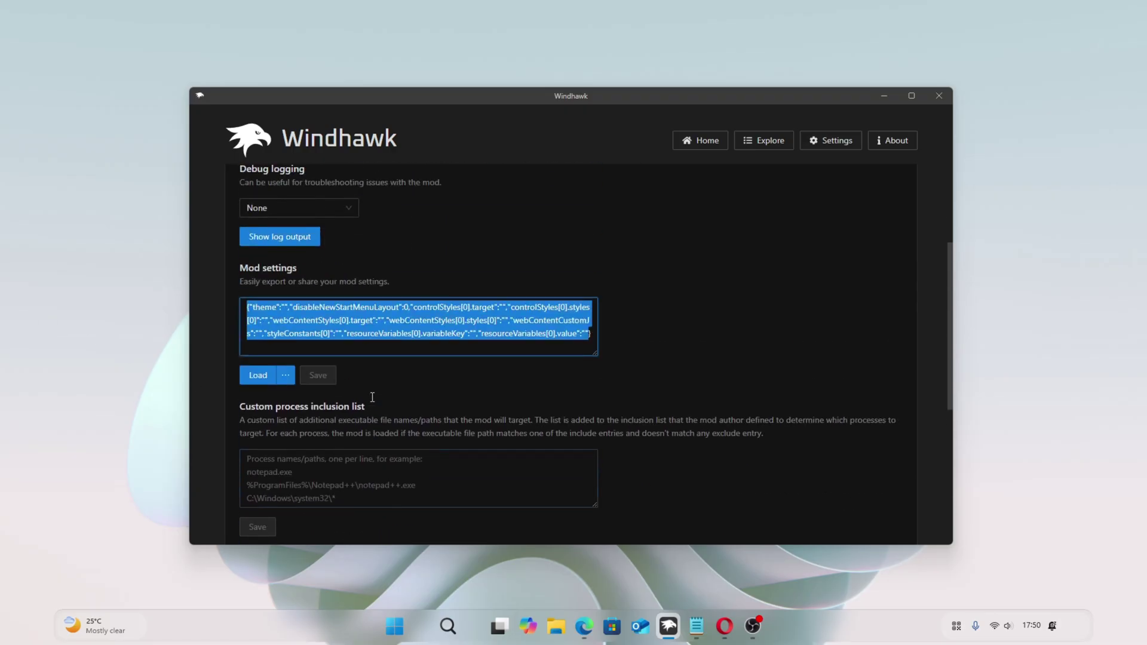
pyautogui.hotkey('ctrl', 'v')
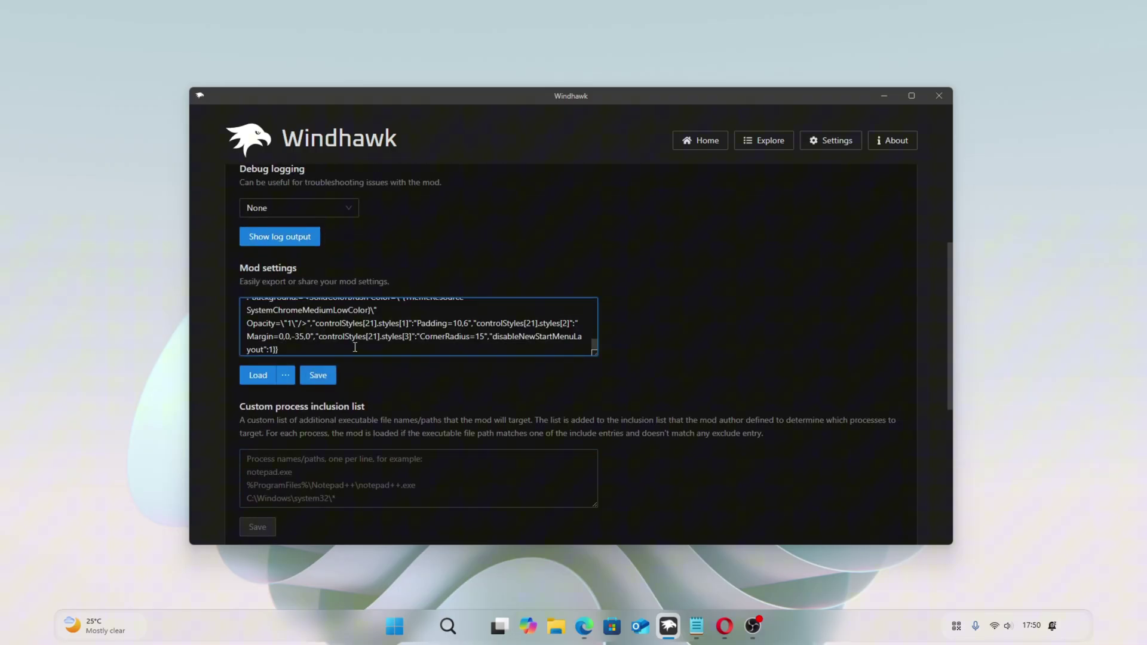
pyautogui.click(319, 376)
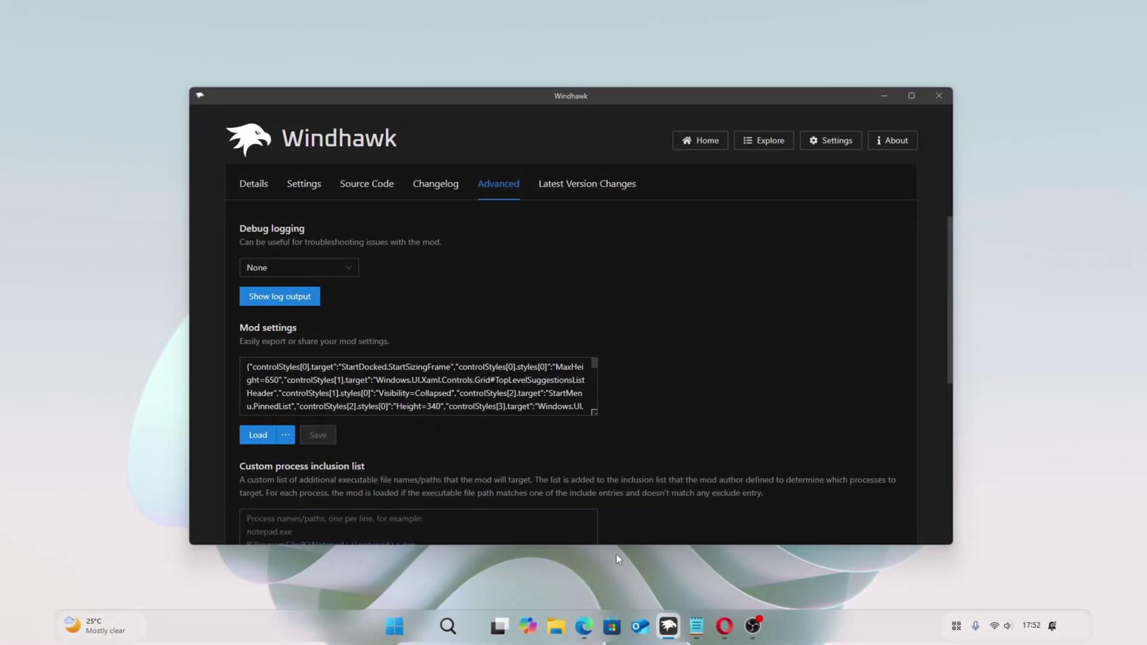
# Step: Change the Start frame's MaxHeight from 650 to 550, save, and check the Start menu
pyautogui.click(393, 628)
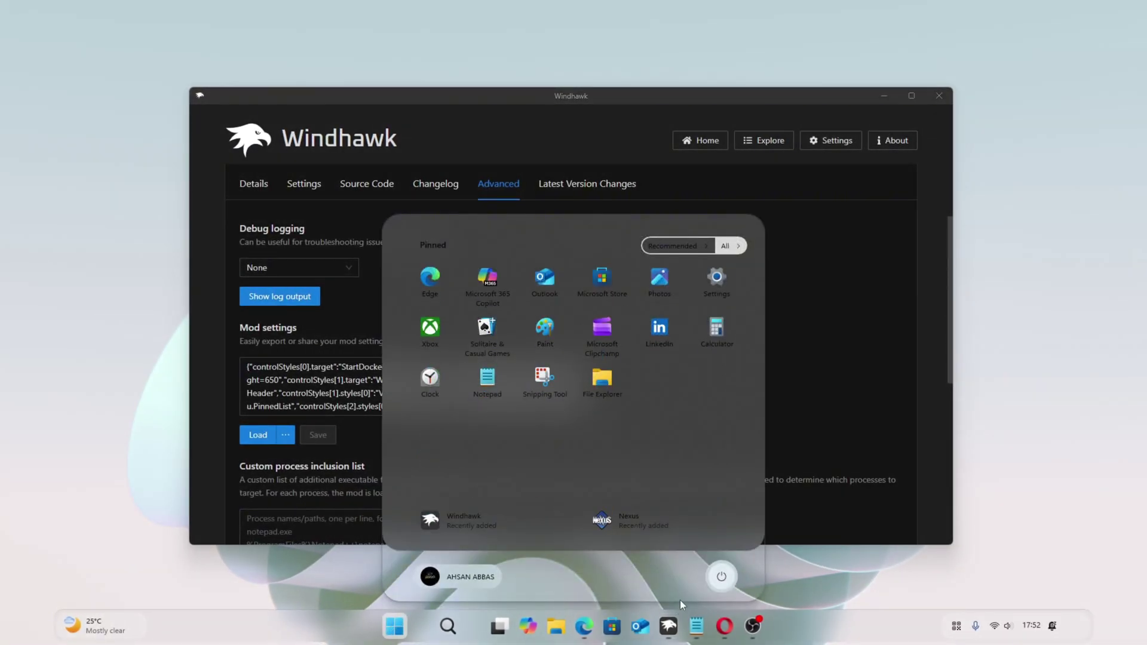
pyautogui.click(883, 95)
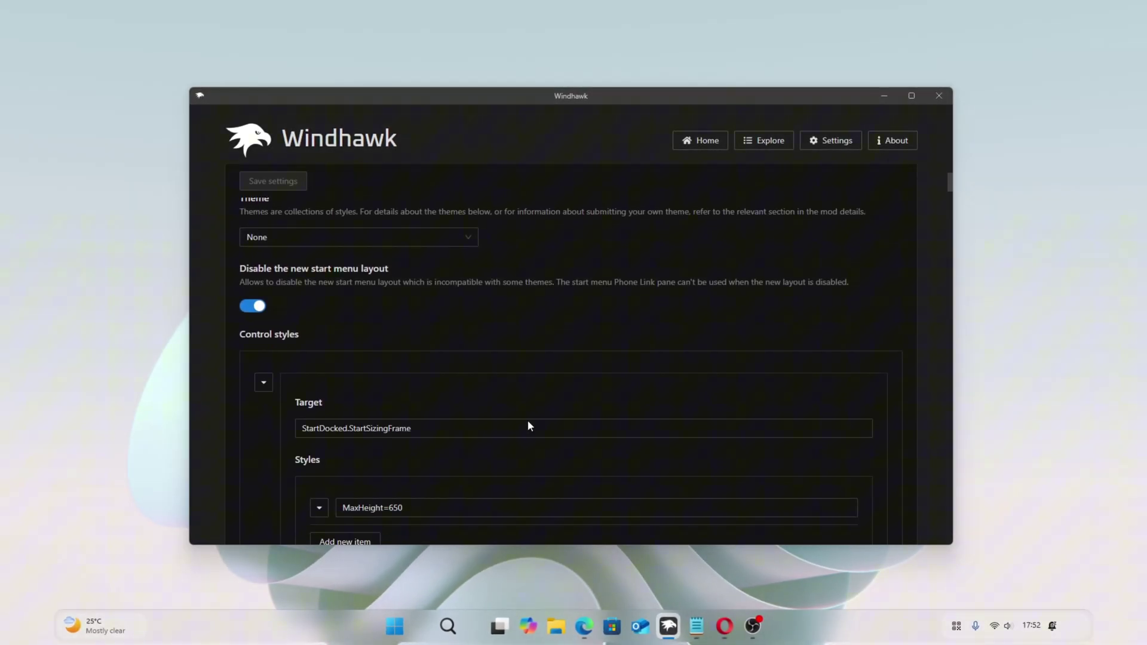
pyautogui.scroll(-2, 528, 426)
pyautogui.click(395, 386)
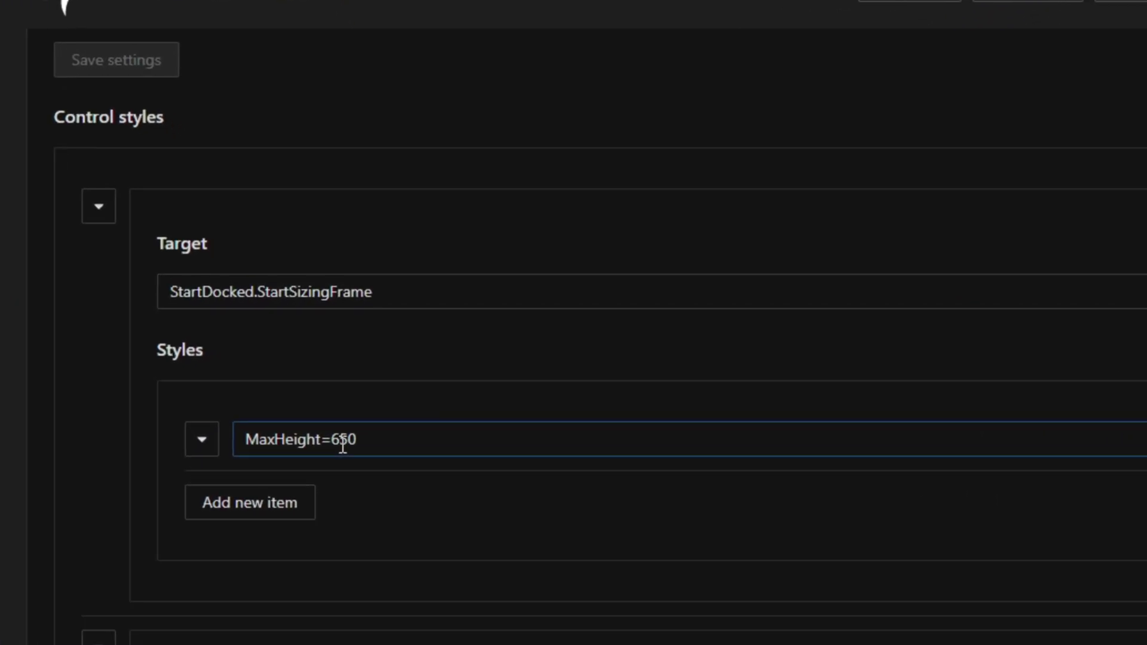
pyautogui.press('BackSpace')
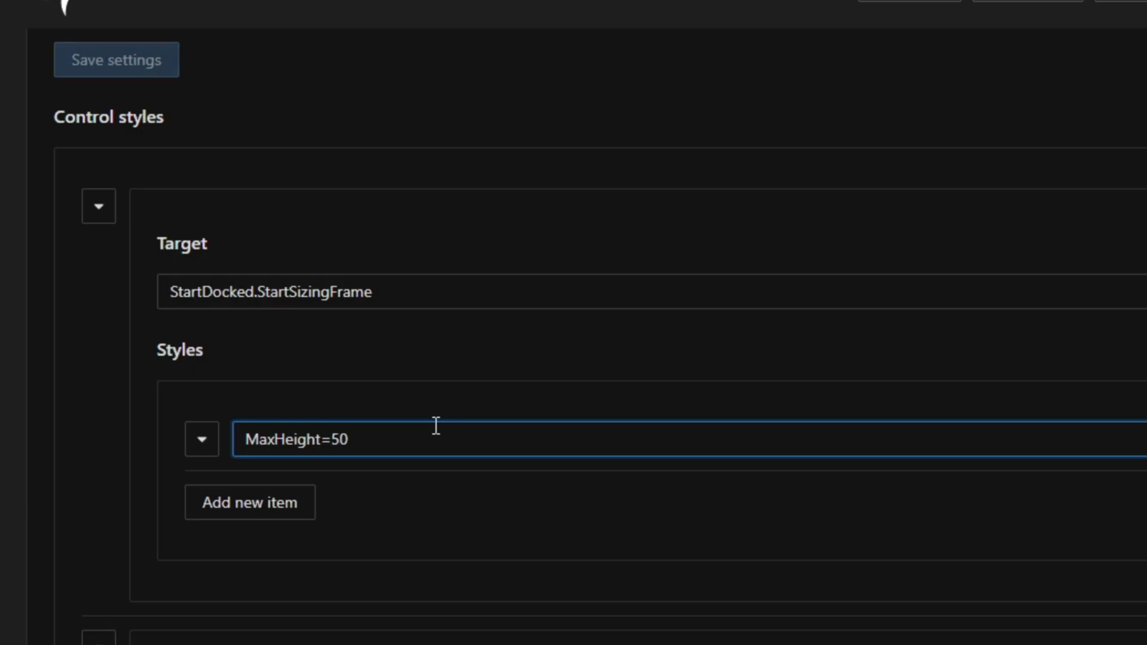
pyautogui.write('5')
pyautogui.click(126, 73)
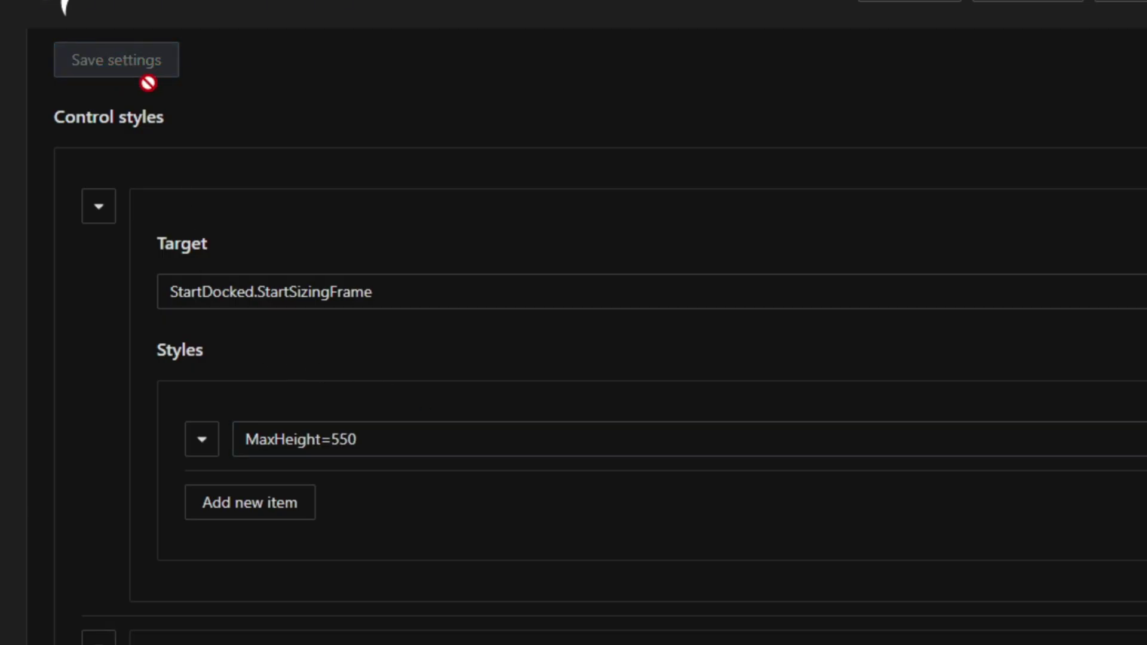
pyautogui.click(396, 627)
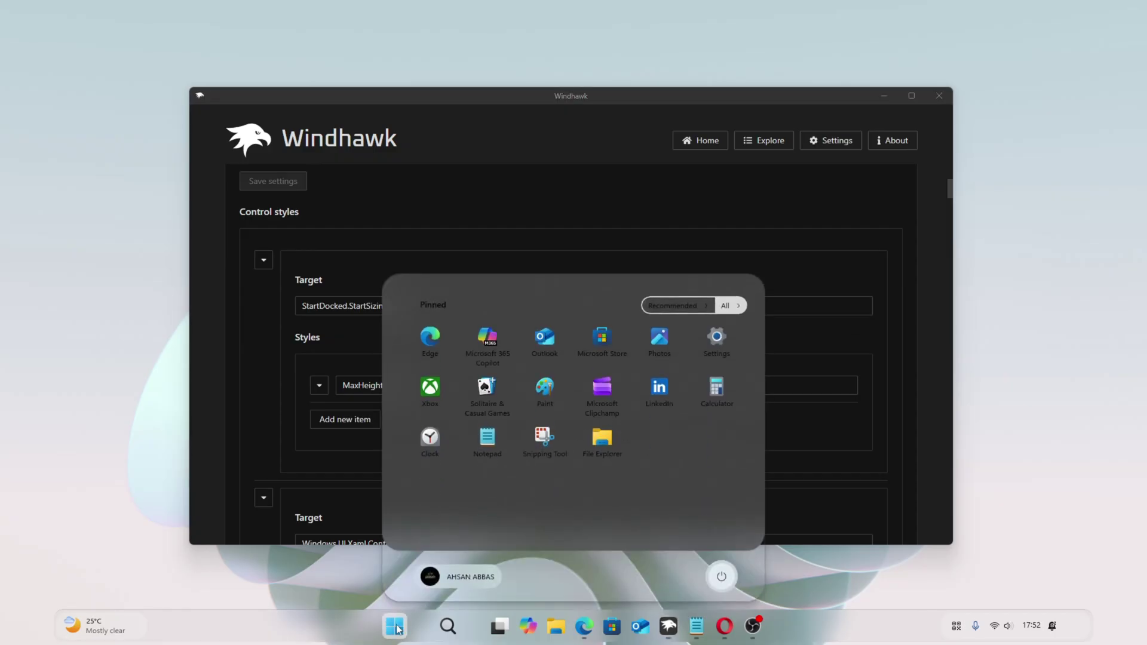
pyautogui.click(395, 627)
pyautogui.click(889, 98)
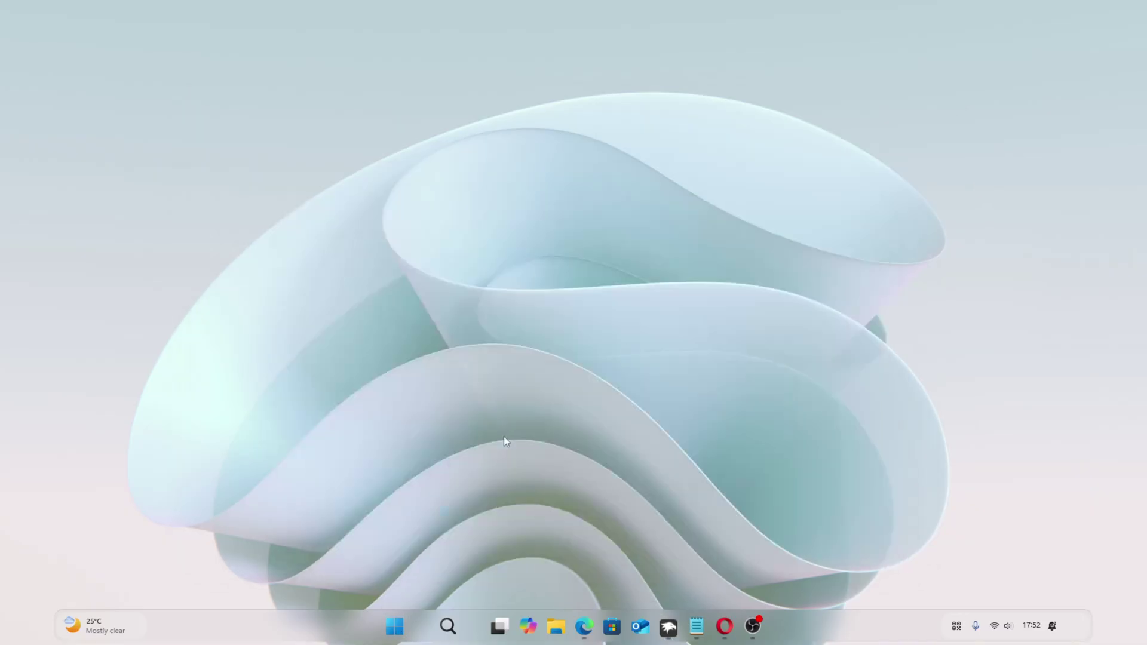
# Step: Install Windows 11 Notification Center Styler v1.3.3 from the catalogue, accepting the risk warning
pyautogui.click(395, 627)
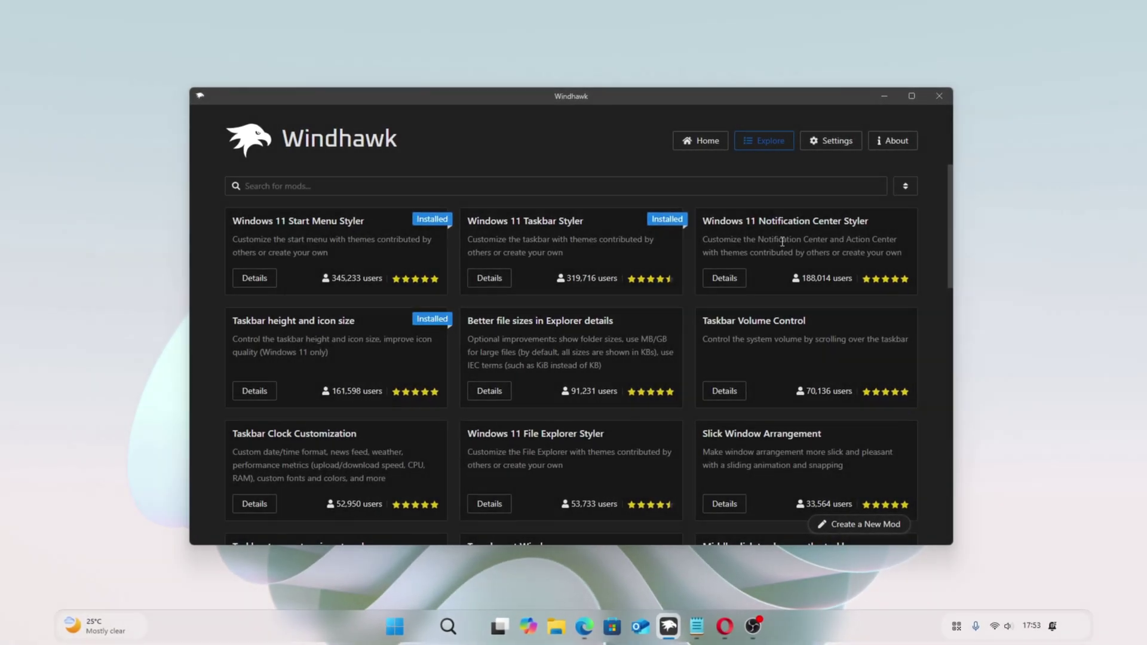
pyautogui.click(725, 279)
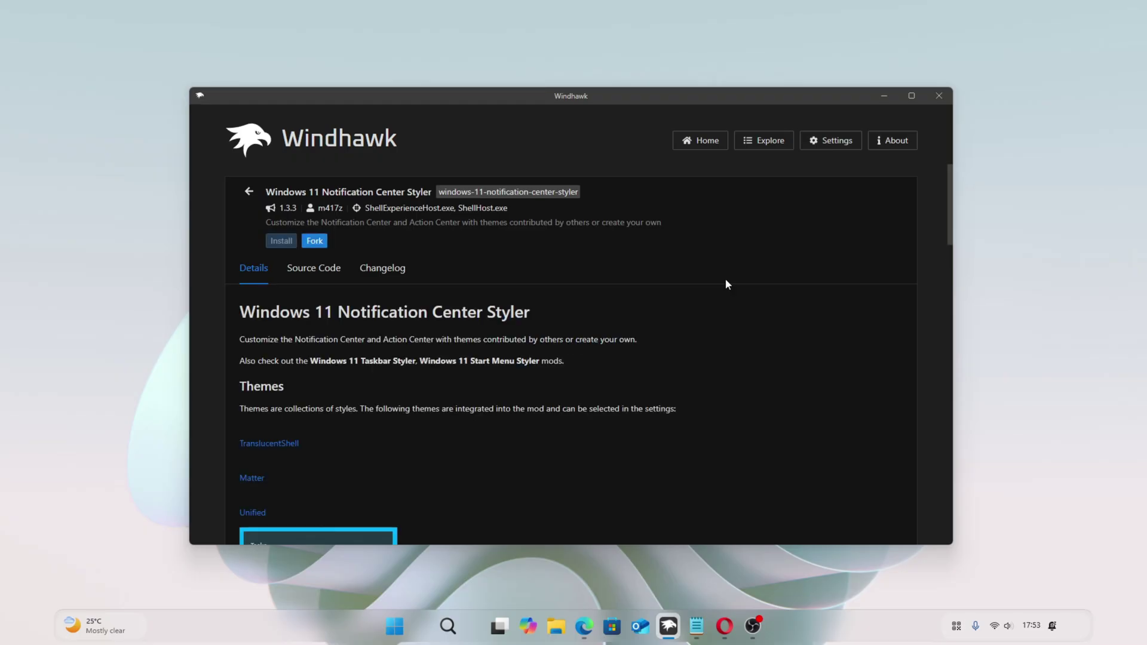
pyautogui.click(281, 242)
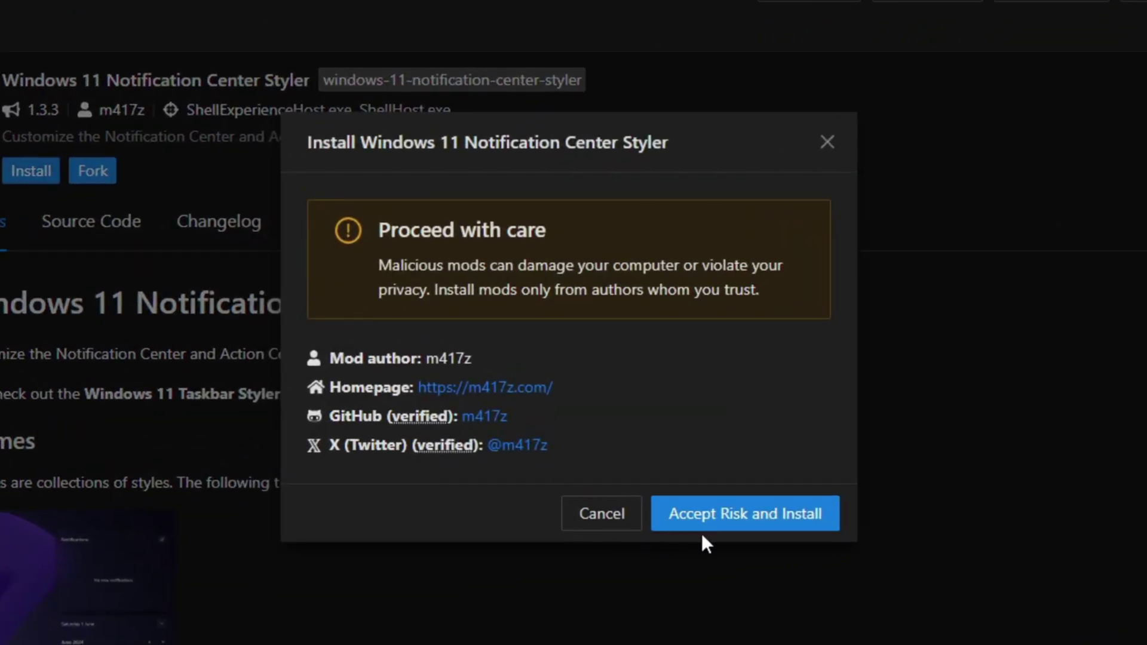
pyautogui.click(704, 521)
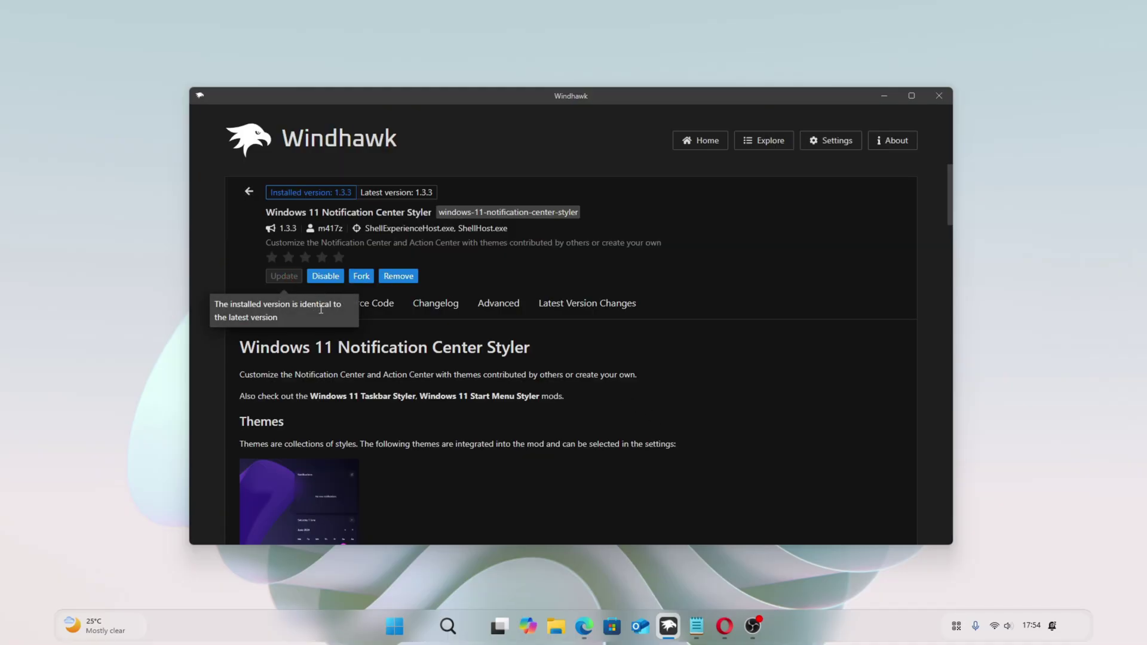
# Step: Set the Notification Center Styler theme to TranslucentShell and save the settings
pyautogui.click(310, 305)
pyautogui.scroll(-2, 441, 409)
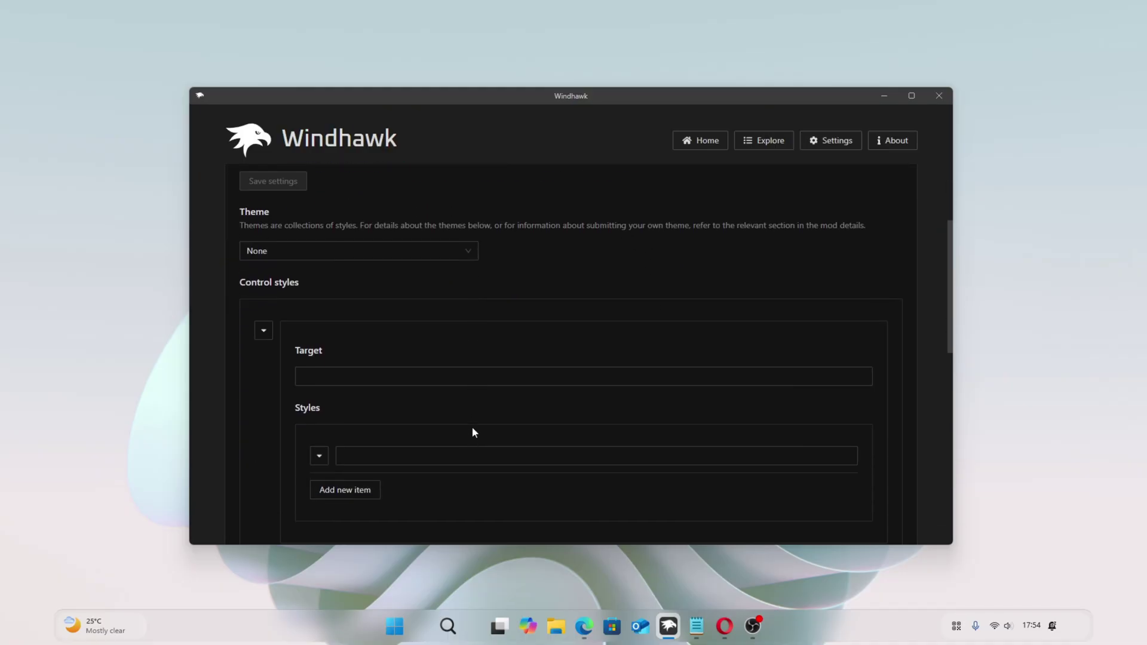
pyautogui.scroll(-2, 473, 427)
pyautogui.scroll(3, 473, 426)
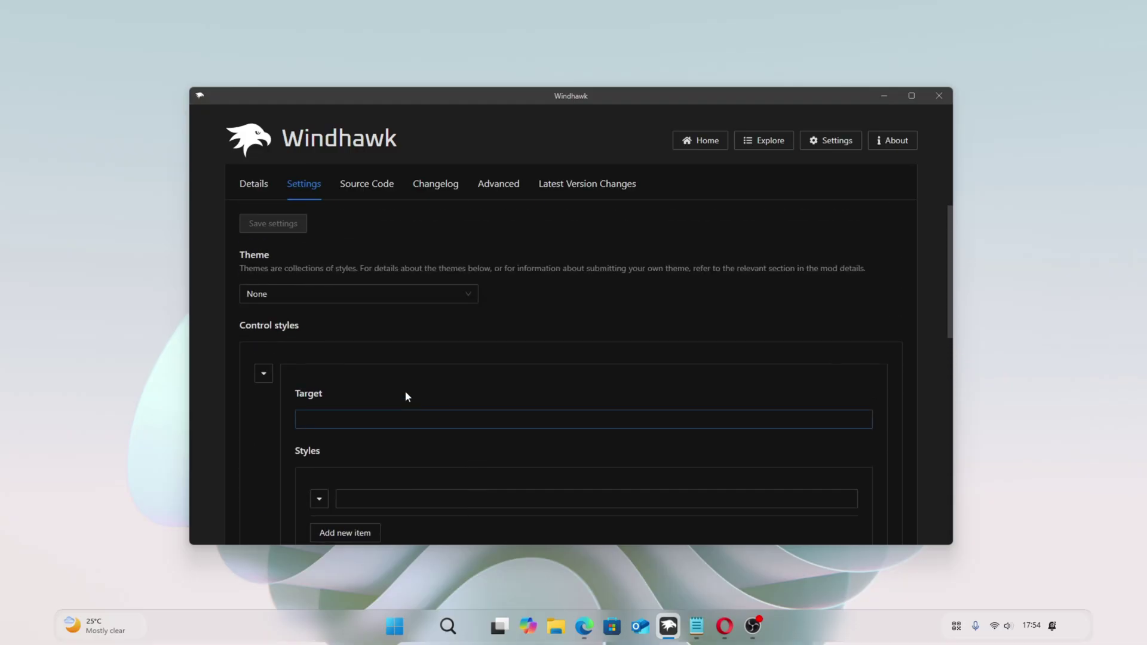
pyautogui.click(459, 288)
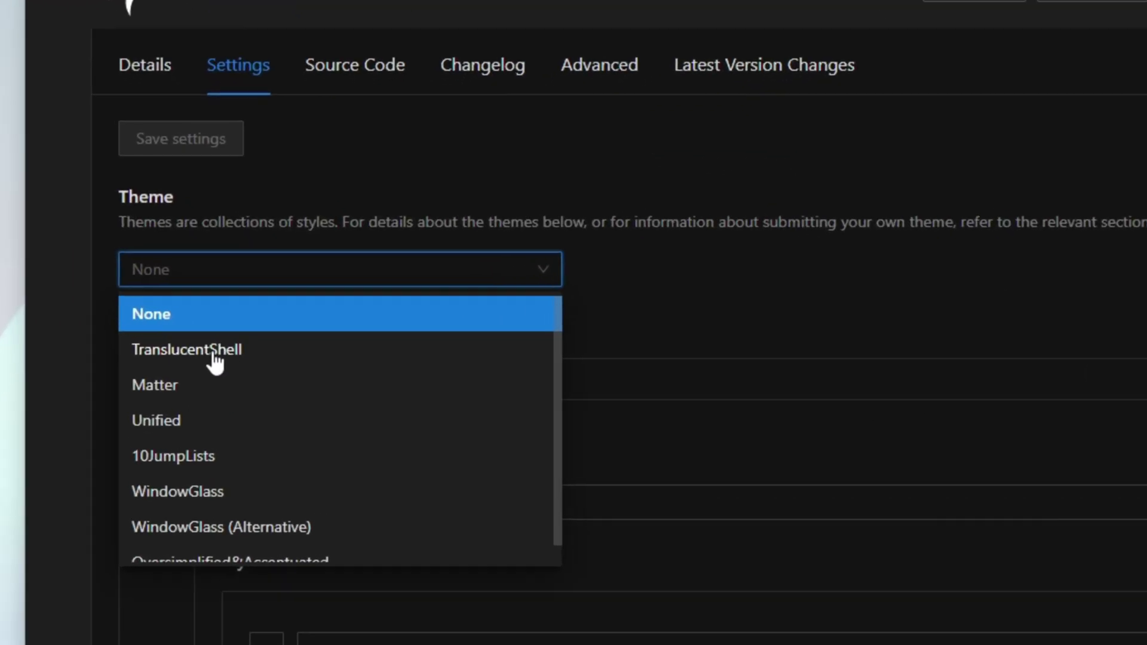
pyautogui.click(222, 352)
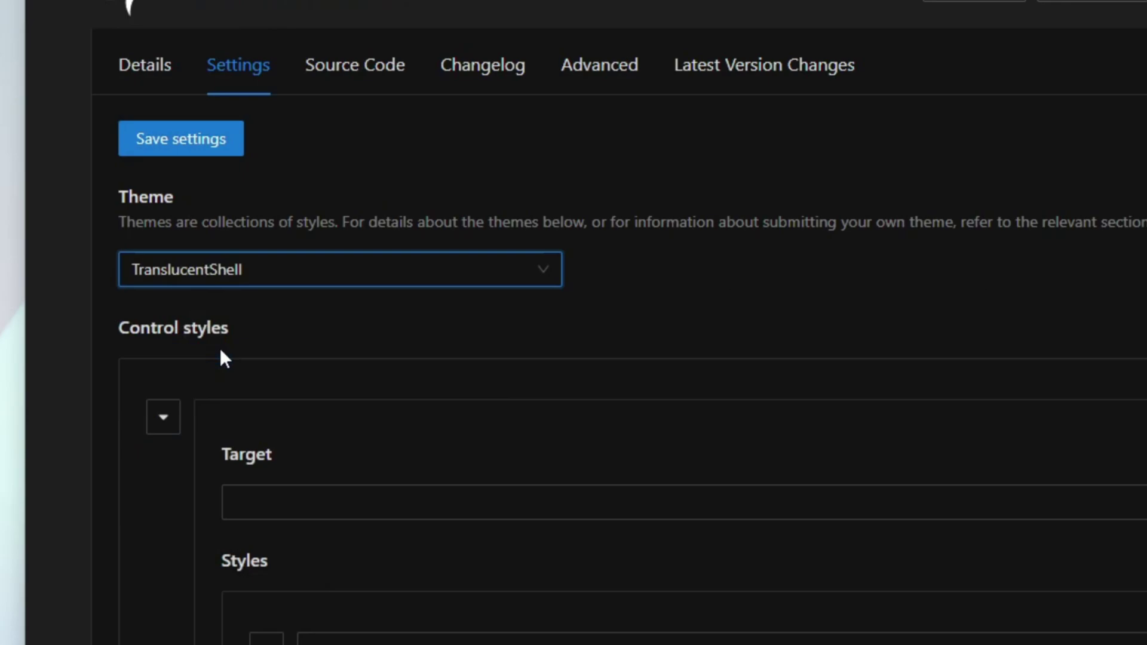
pyautogui.click(199, 141)
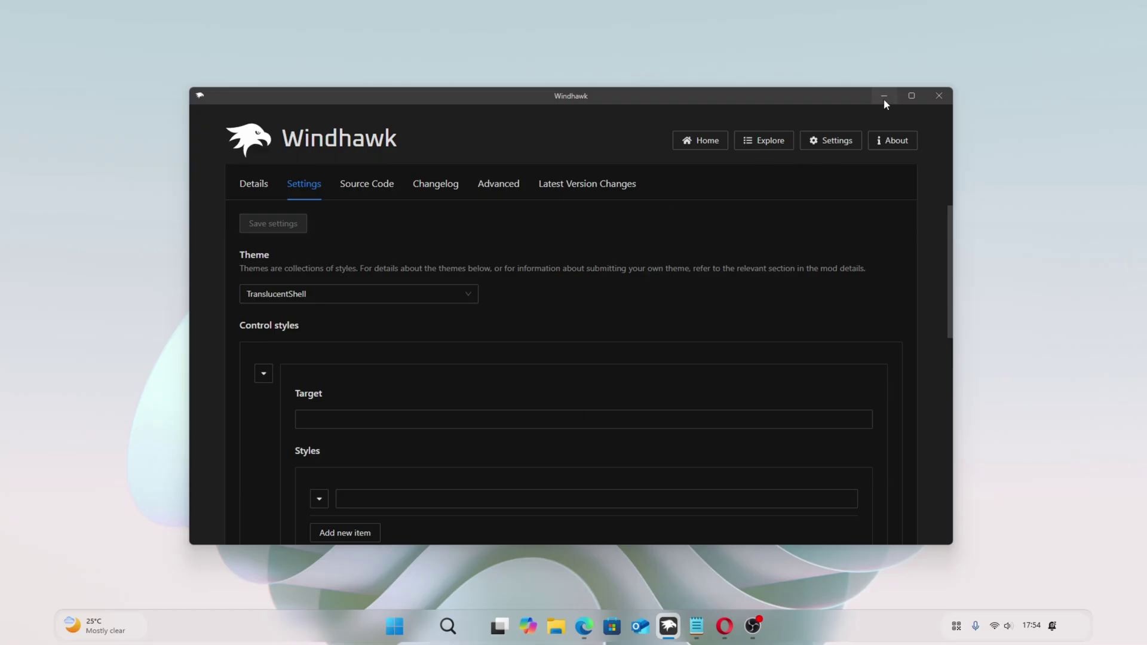
# Step: Minimize Windhawk, then view the restyled notification center and clear all notifications
pyautogui.click(884, 101)
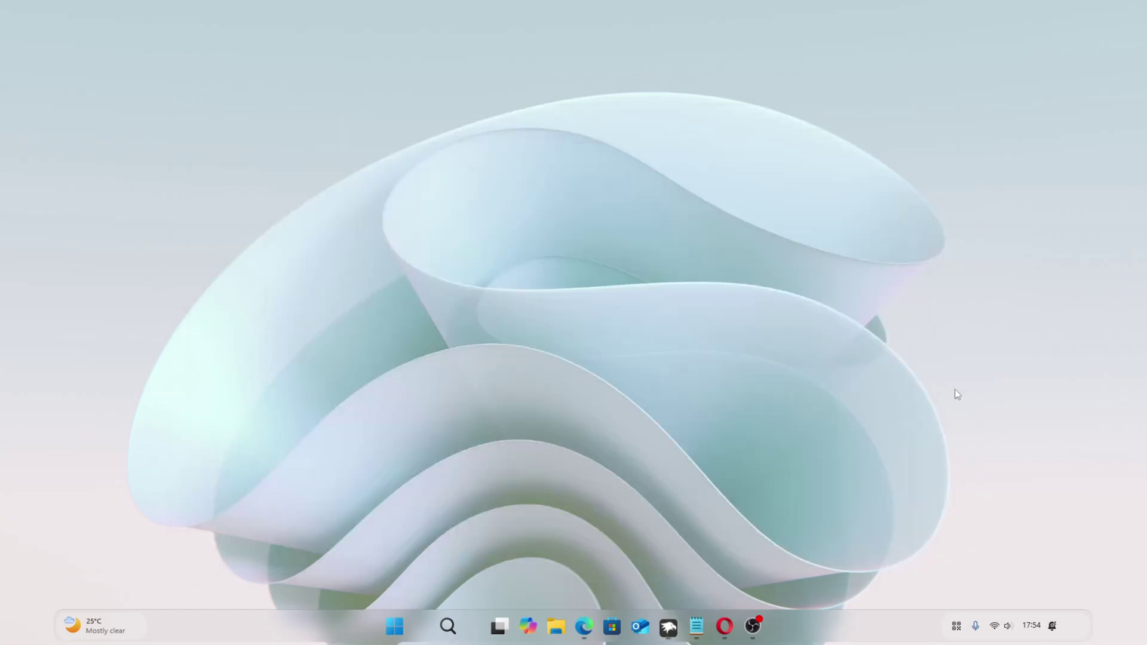
pyautogui.click(1054, 626)
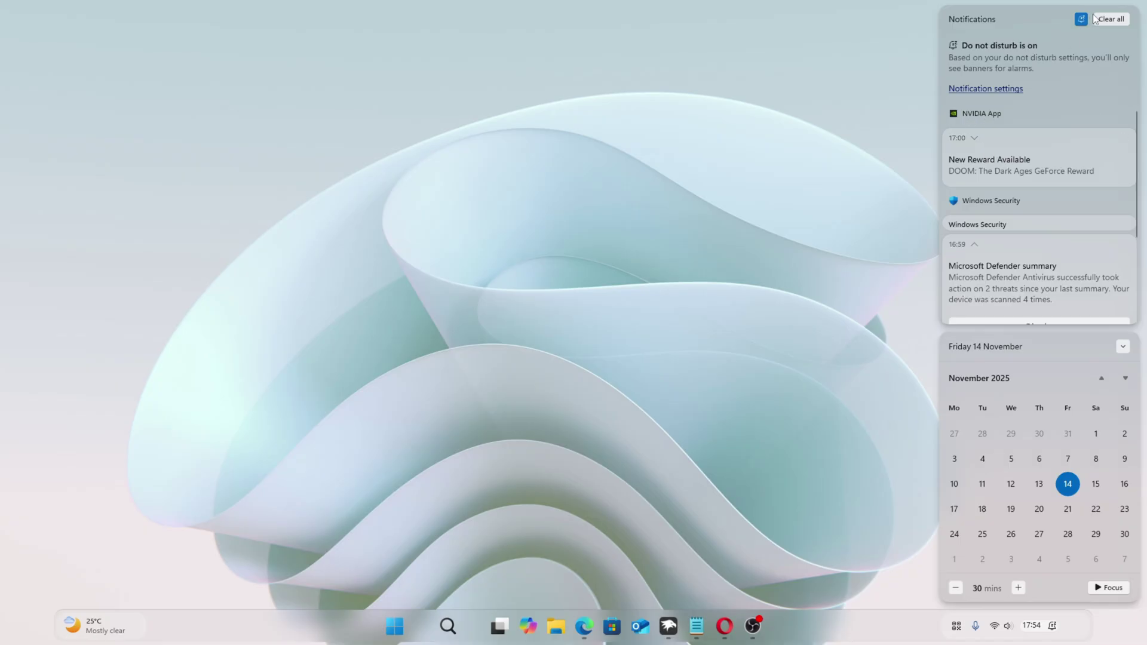
pyautogui.click(1112, 19)
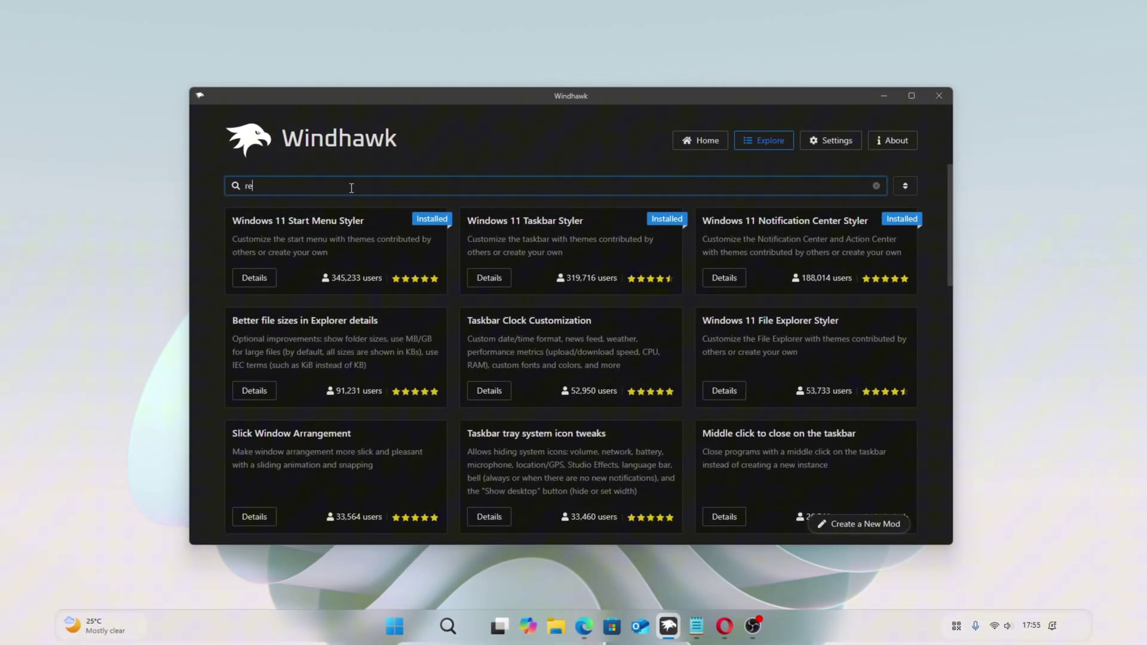
pyautogui.write('resou')
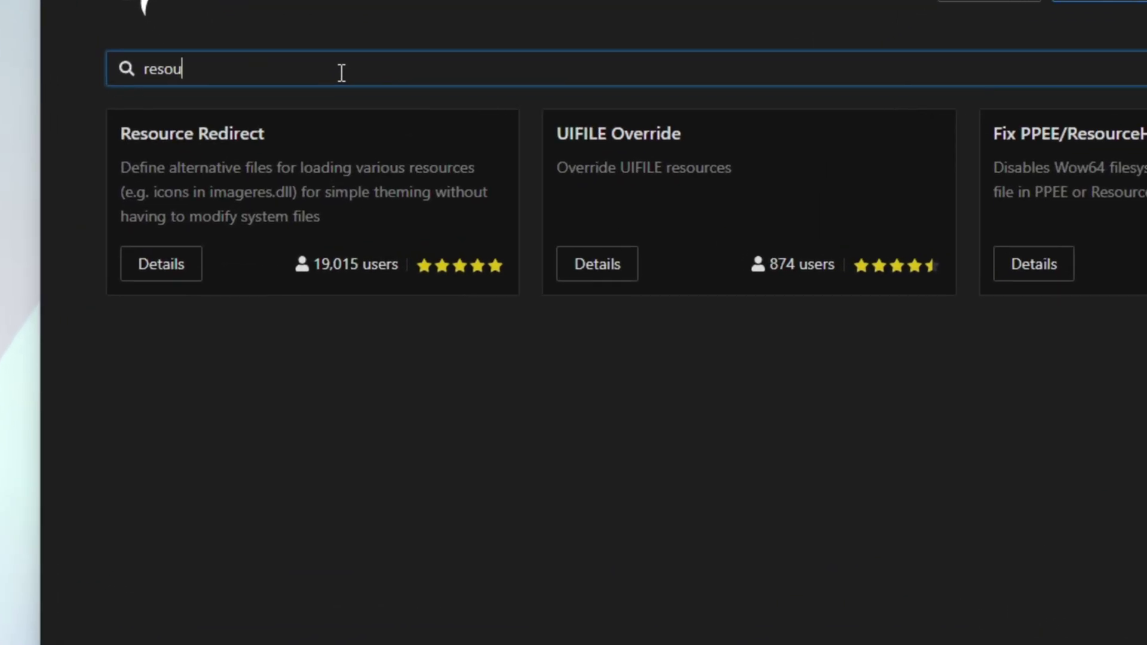
pyautogui.write('rce')
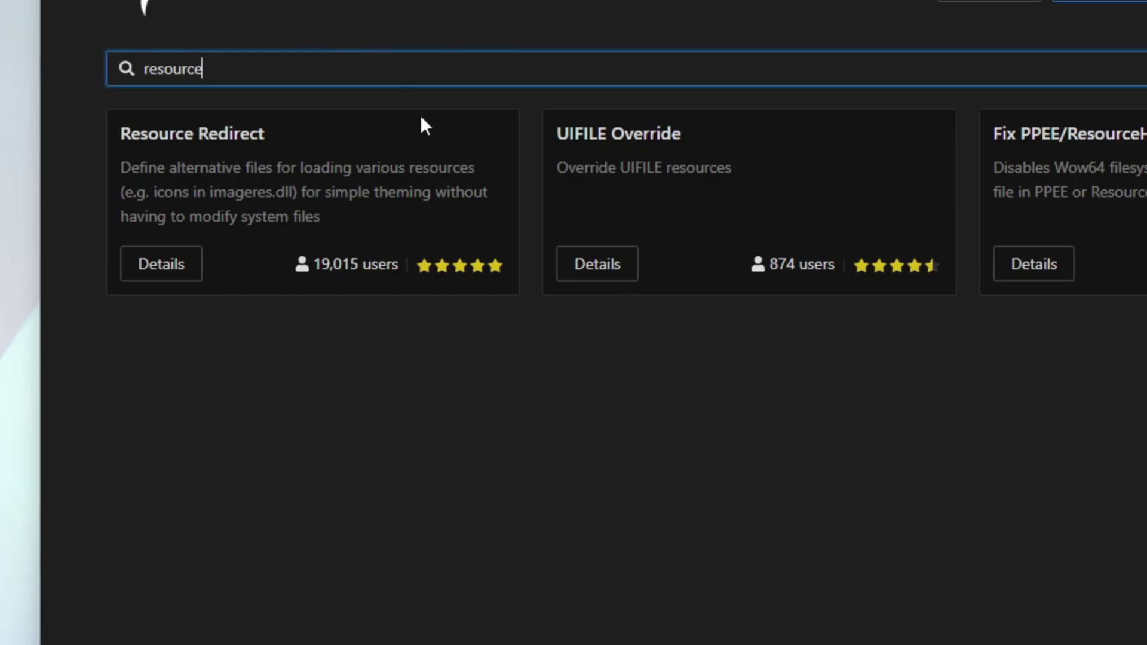
# Step: Install the Resource Redirect mod and open its settings, where the icon theme is None
pyautogui.click(170, 266)
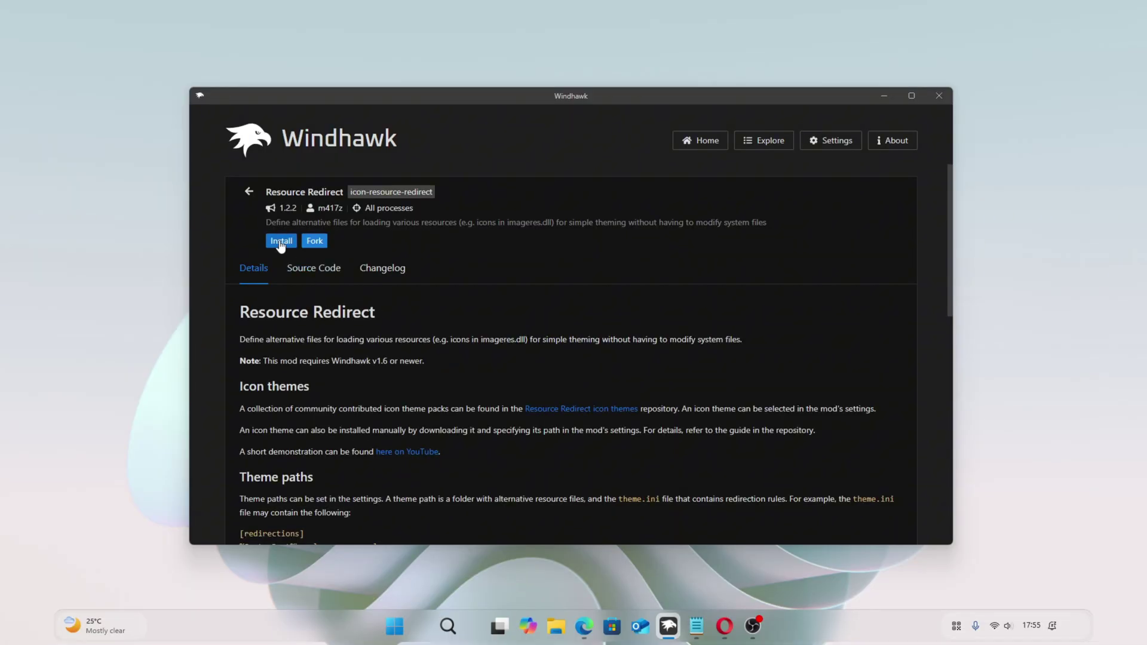
pyautogui.click(280, 241)
pyautogui.click(651, 428)
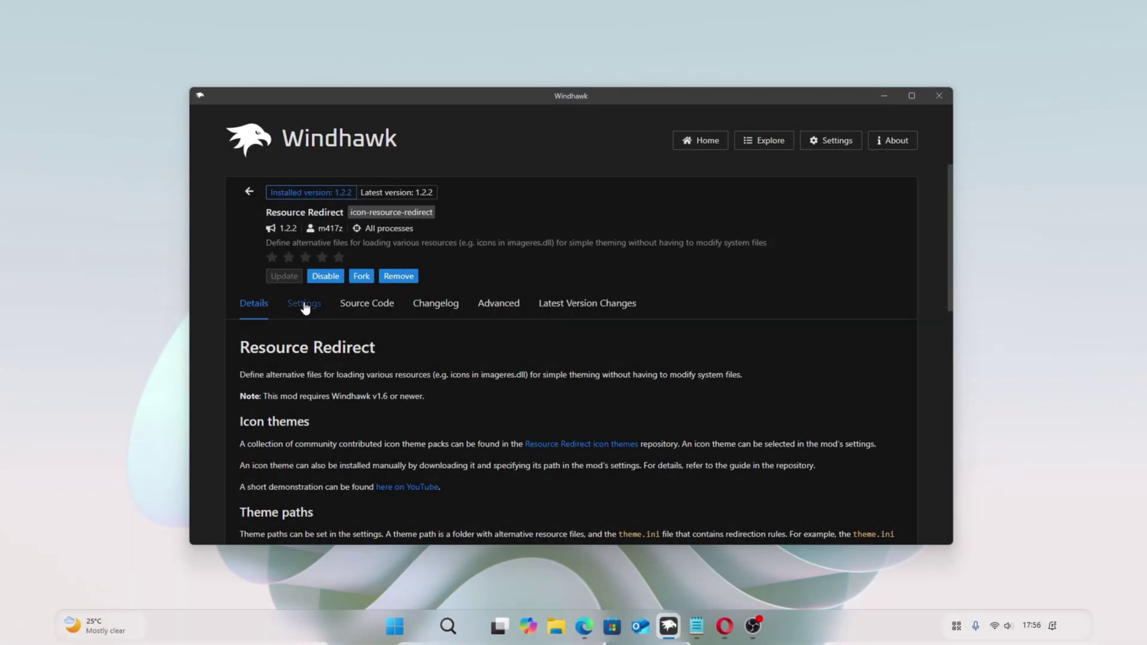
pyautogui.click(304, 304)
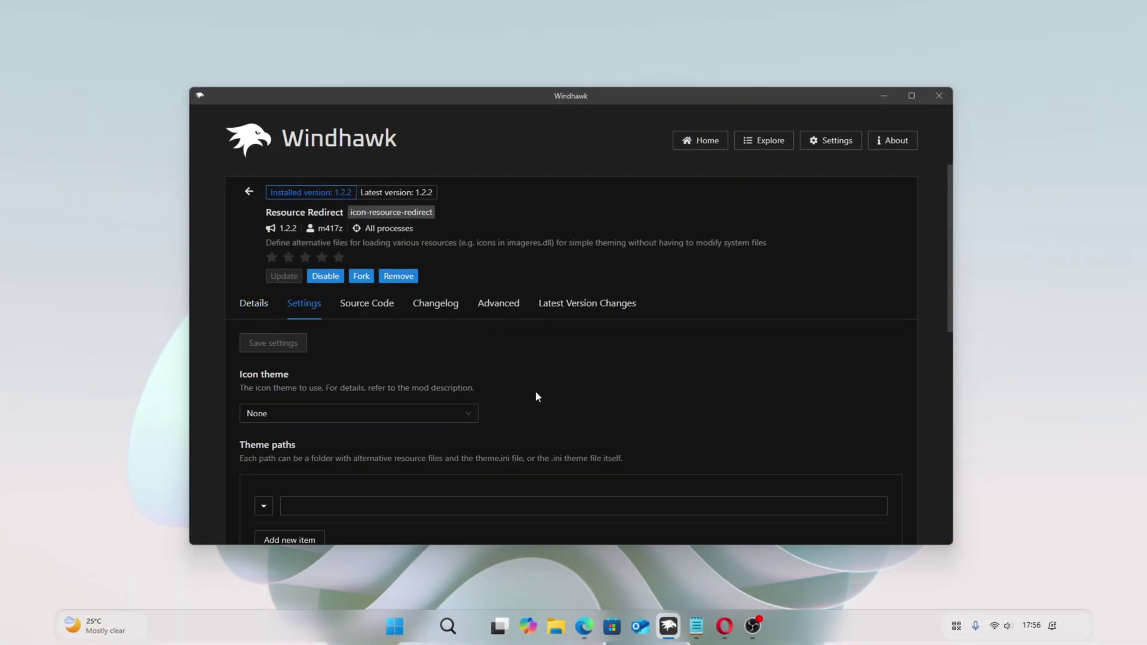
pyautogui.scroll(-3, 535, 394)
pyautogui.scroll(3, 534, 385)
# Step: Open the Resource Redirect Icon theme dropdown to browse the available themes
pyautogui.click(414, 421)
pyautogui.scroll(-1, 362, 373)
pyautogui.scroll(-1, 363, 373)
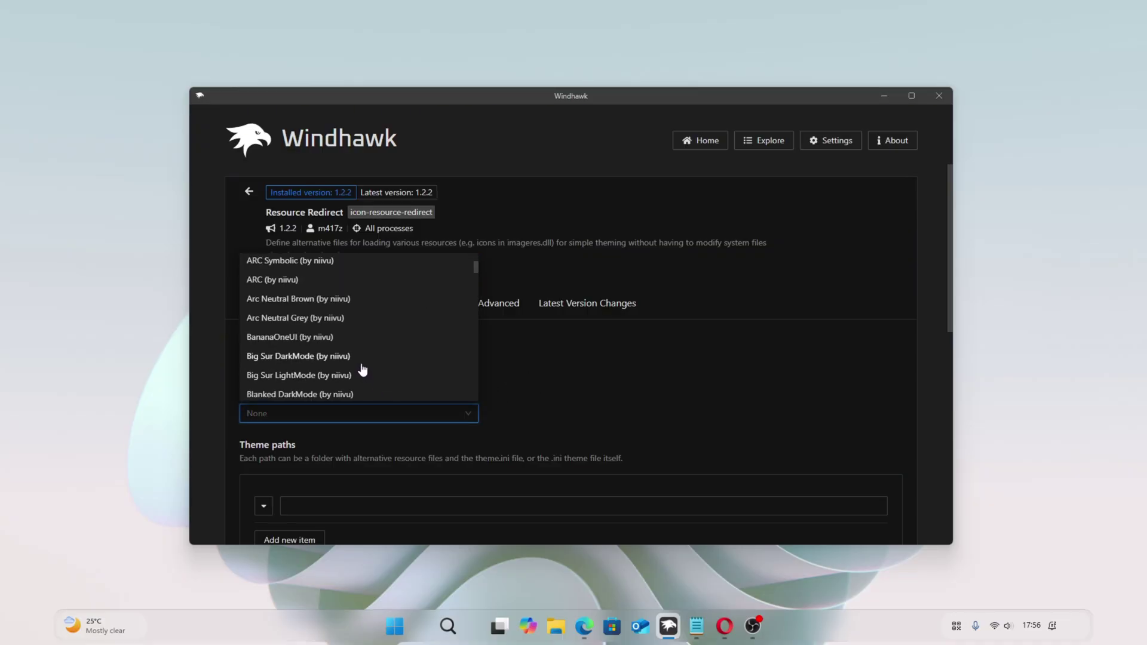
pyautogui.scroll(-1, 363, 369)
pyautogui.scroll(-1, 362, 365)
pyautogui.scroll(-1, 363, 365)
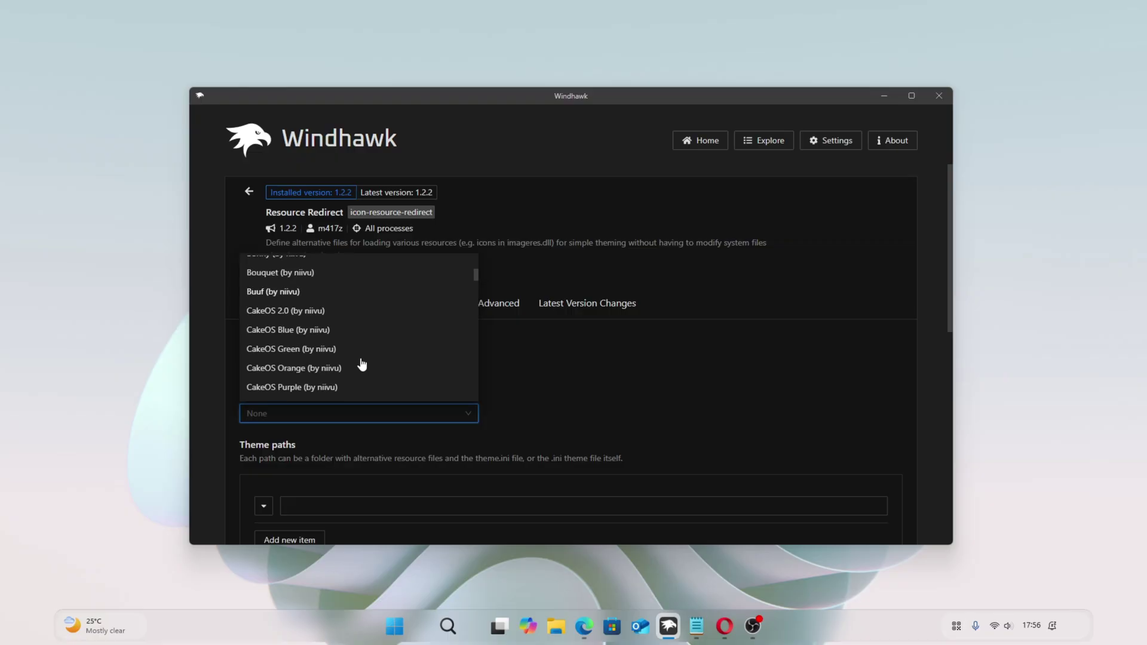
pyautogui.scroll(-1, 361, 362)
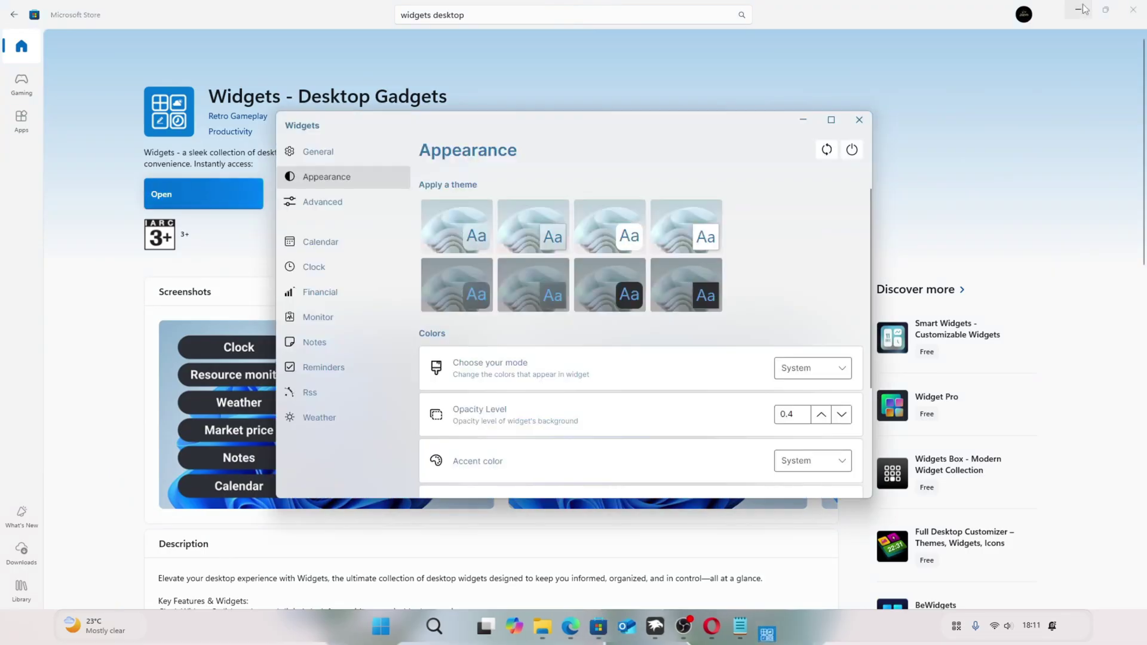
# Step: Minimize the Store and enable Always on top in the Advanced widget settings
pyautogui.click(1081, 10)
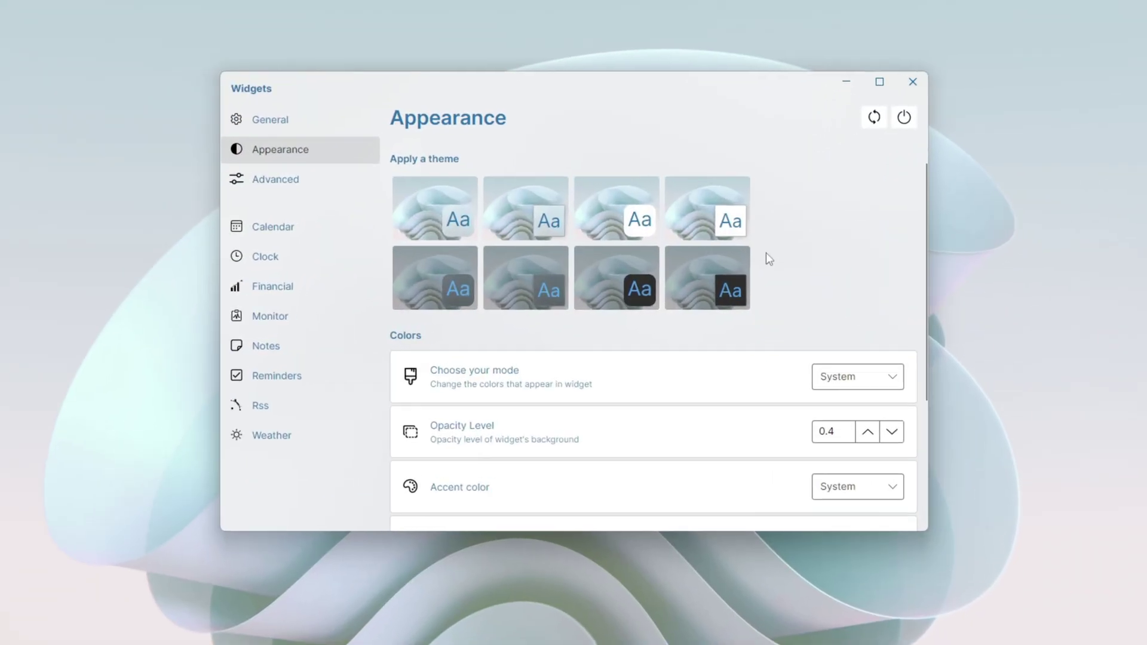
pyautogui.scroll(-2, 870, 294)
pyautogui.scroll(-1, 869, 294)
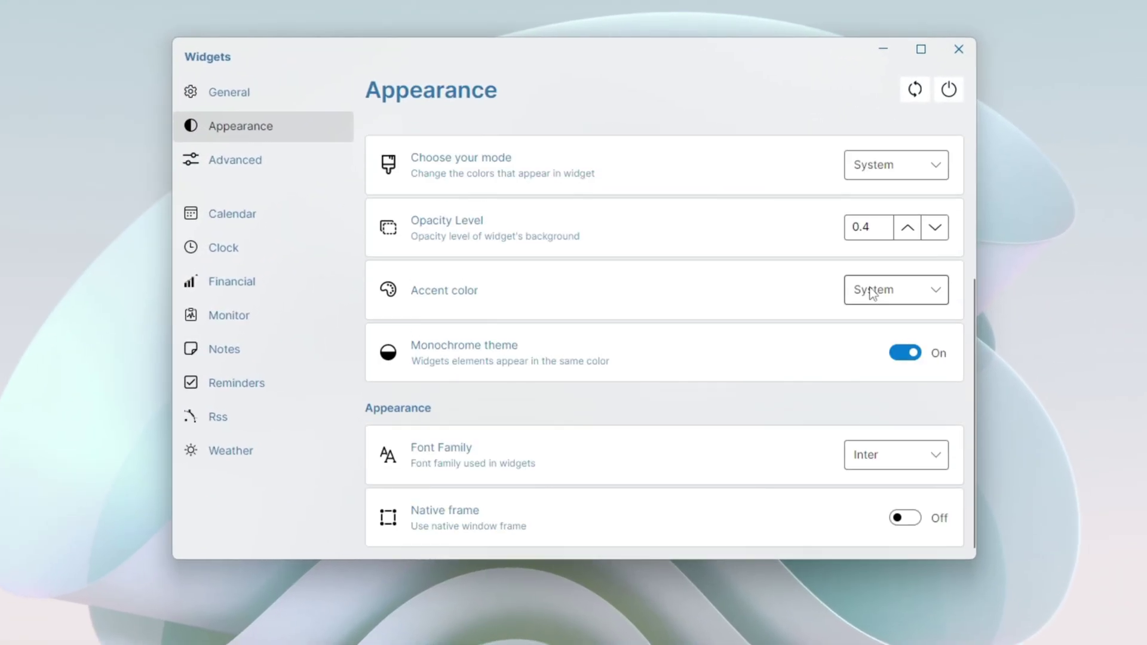
pyautogui.scroll(2, 875, 290)
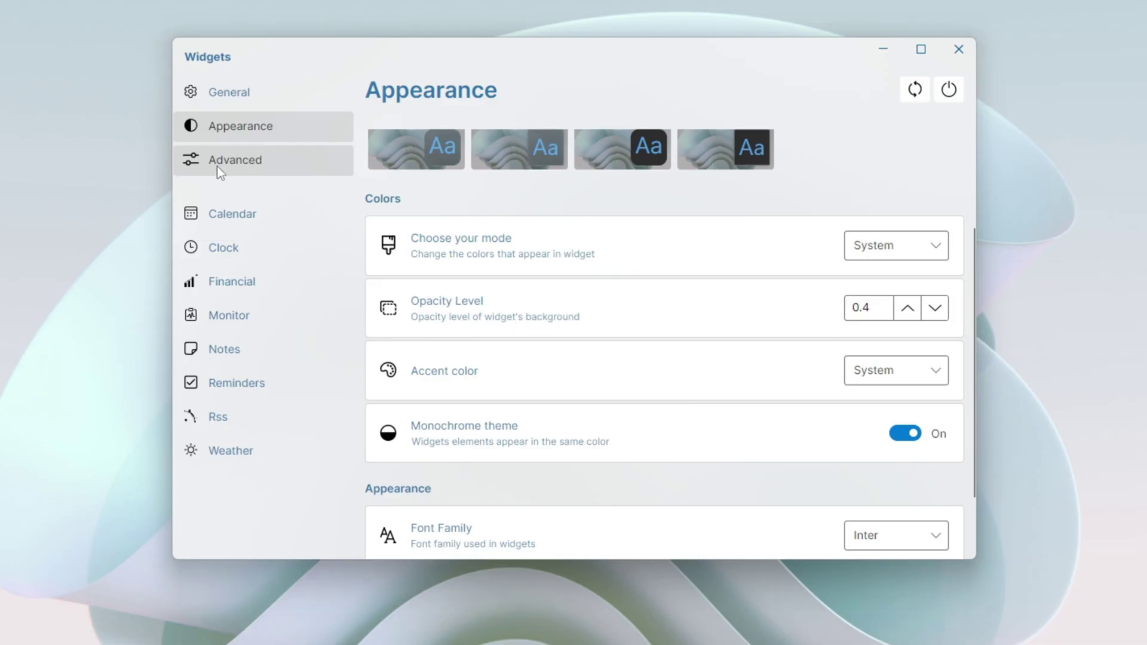
pyautogui.click(218, 167)
pyautogui.click(906, 374)
pyautogui.scroll(-1, 819, 305)
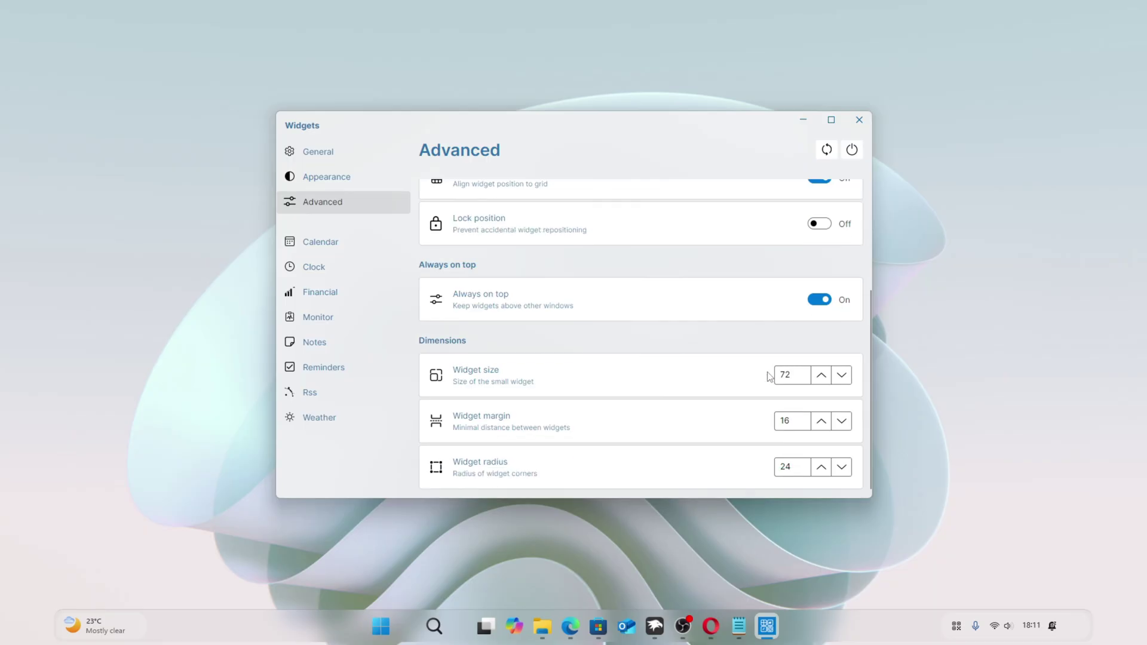
pyautogui.scroll(3, 628, 296)
# Step: Place the Date widget and the Analog II clock on the desktop
pyautogui.click(321, 242)
pyautogui.click(569, 233)
pyautogui.moveTo(1040, 105); pyautogui.dragTo(1048, 132)
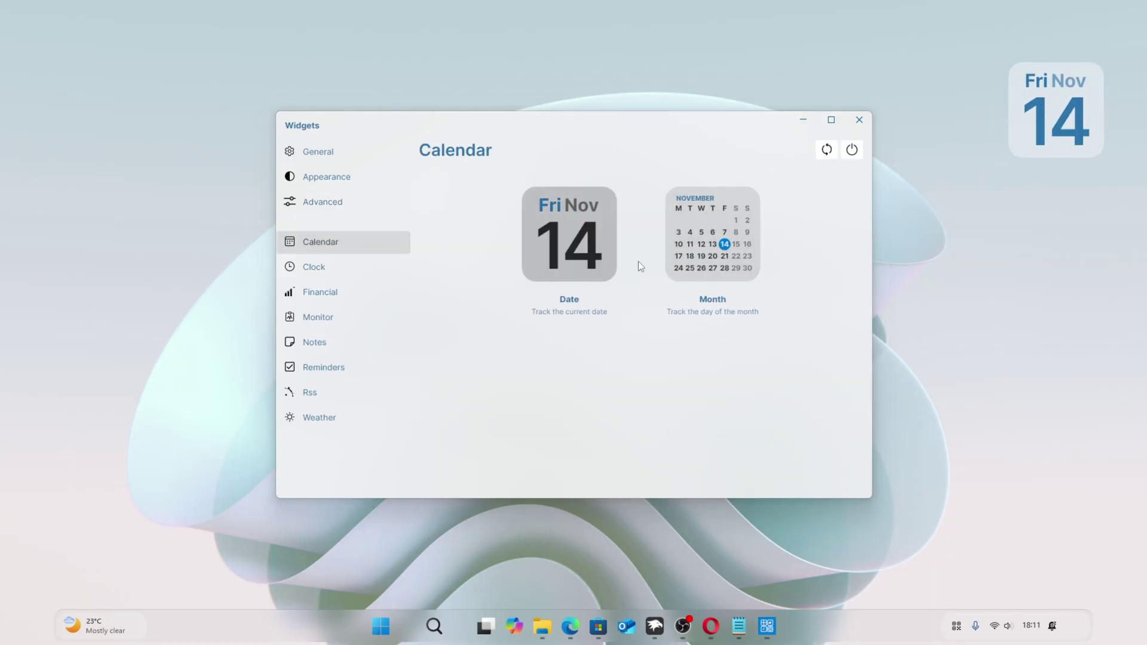
pyautogui.click(313, 266)
pyautogui.click(678, 260)
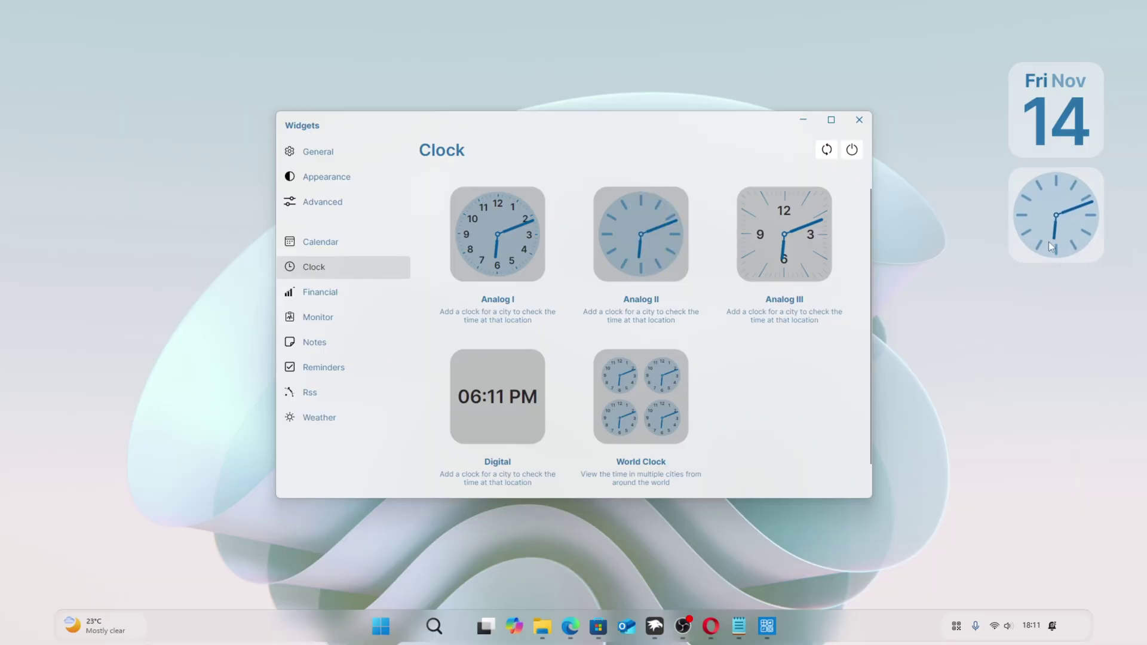
pyautogui.click(331, 316)
pyautogui.click(322, 341)
# Step: Add the Forecast weather widget and download ExplorerBlurMica's Release_x64.zip
pyautogui.click(318, 420)
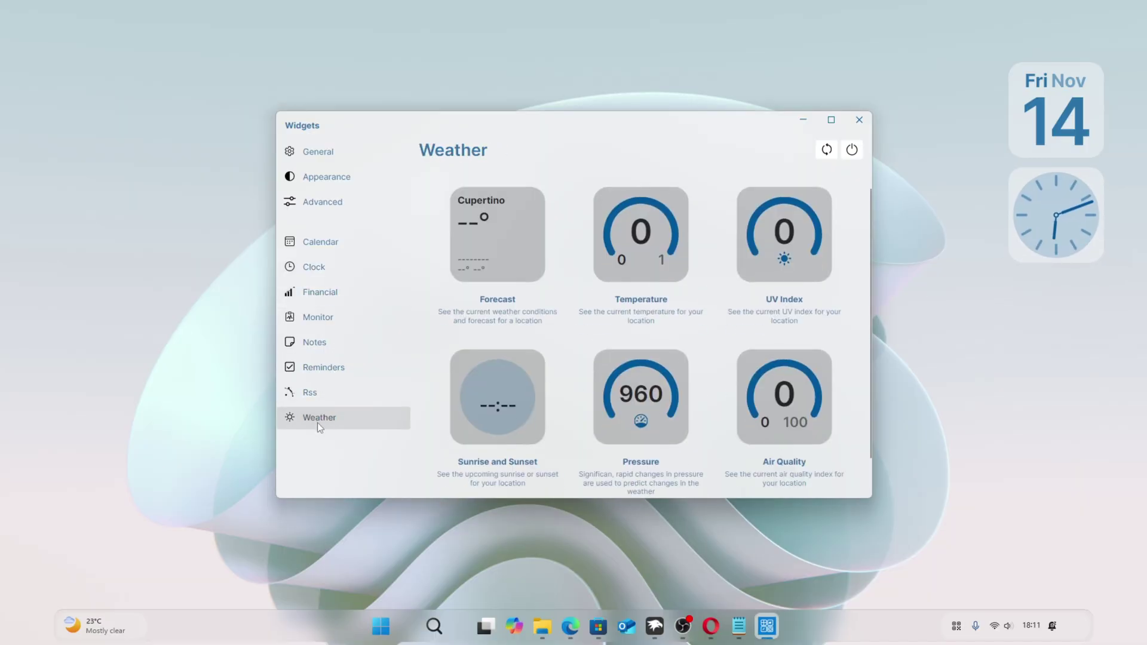
pyautogui.click(491, 255)
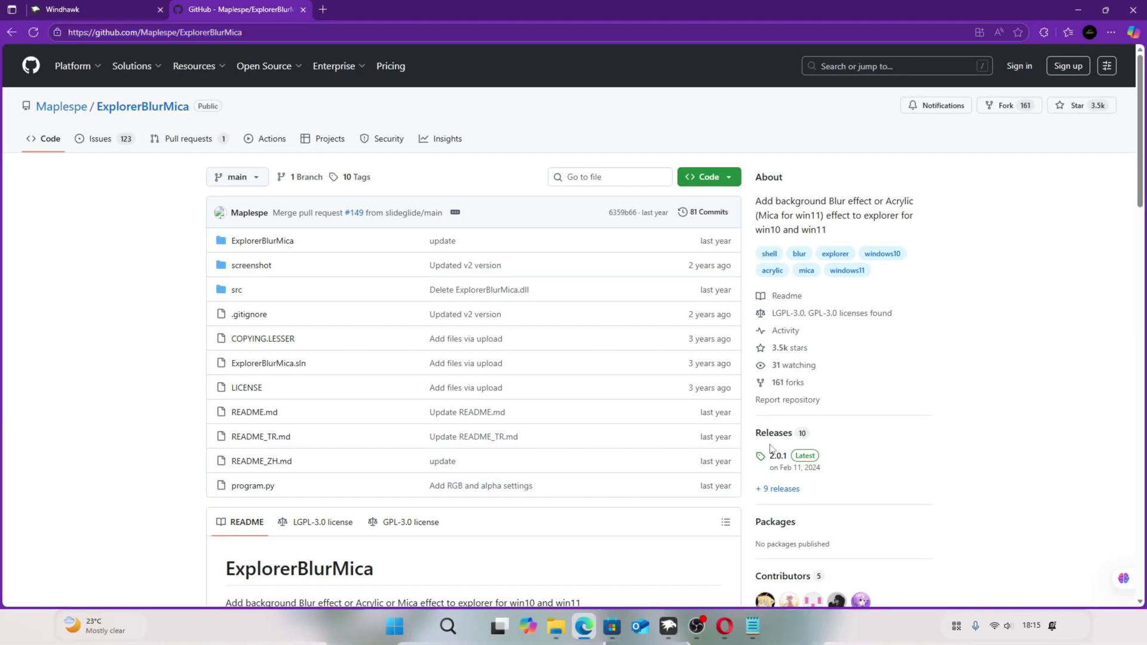
pyautogui.click(773, 433)
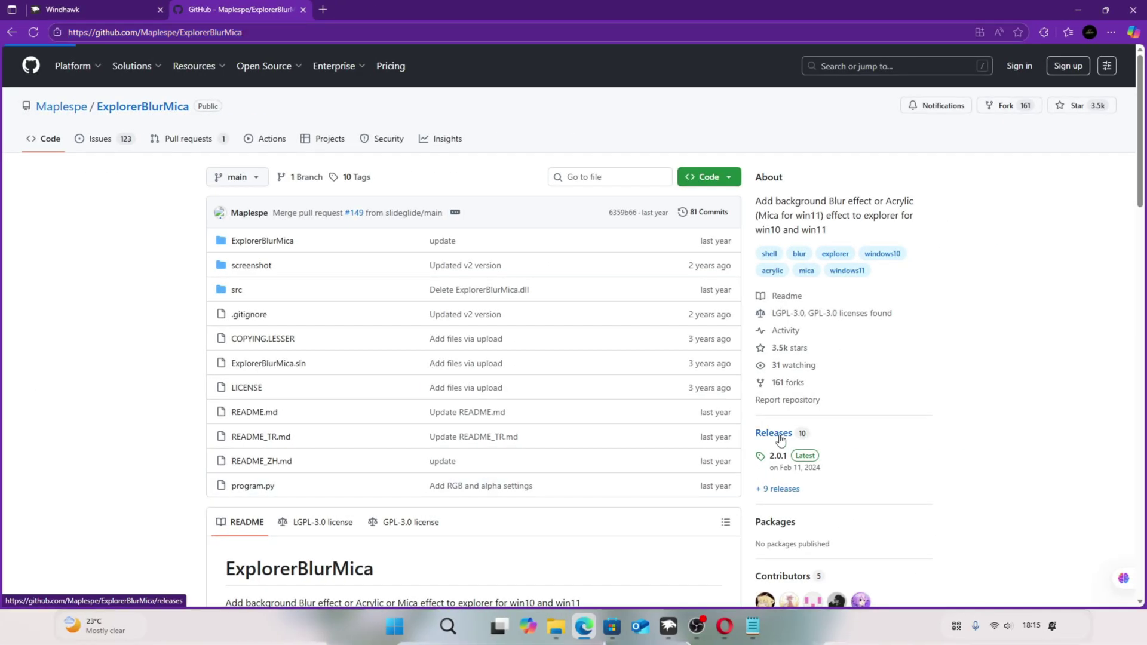
pyautogui.scroll(-3, 399, 361)
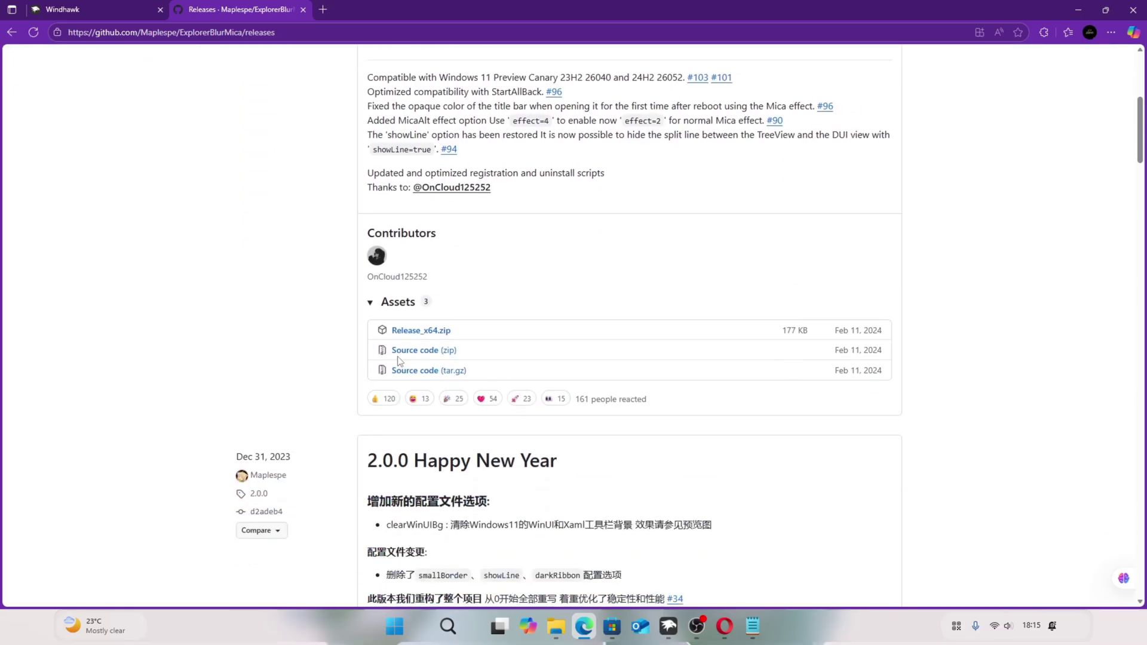
pyautogui.click(430, 332)
# Step: Finish the download and open the Release folder inside Release_x64_2.zip
pyautogui.click(588, 364)
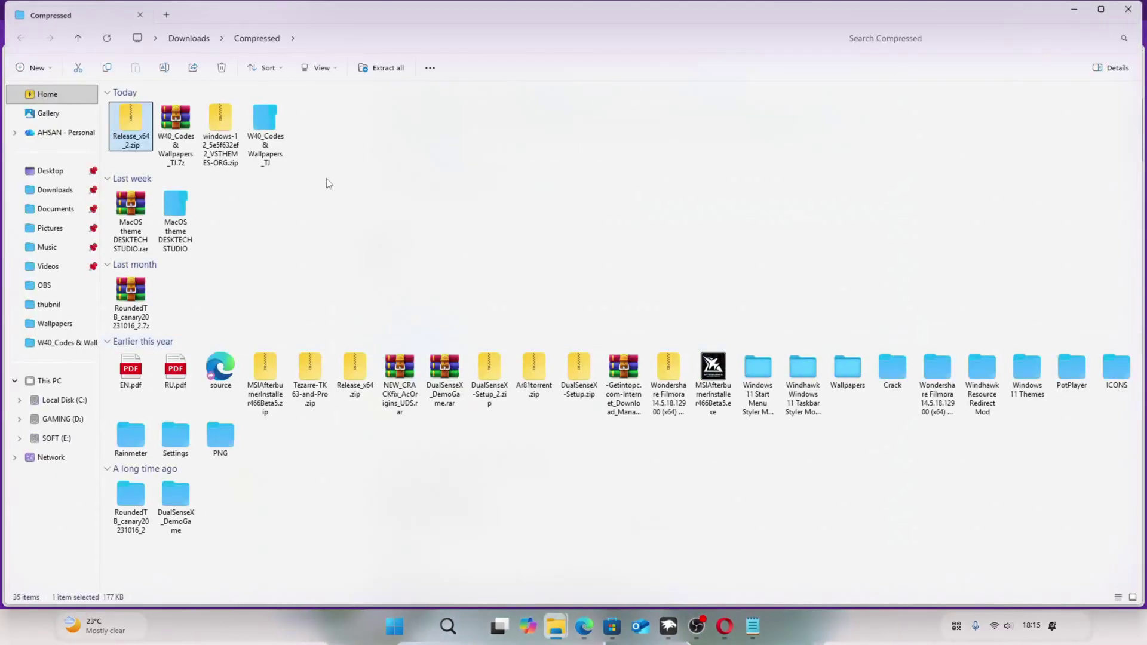
pyautogui.rightClick(132, 132)
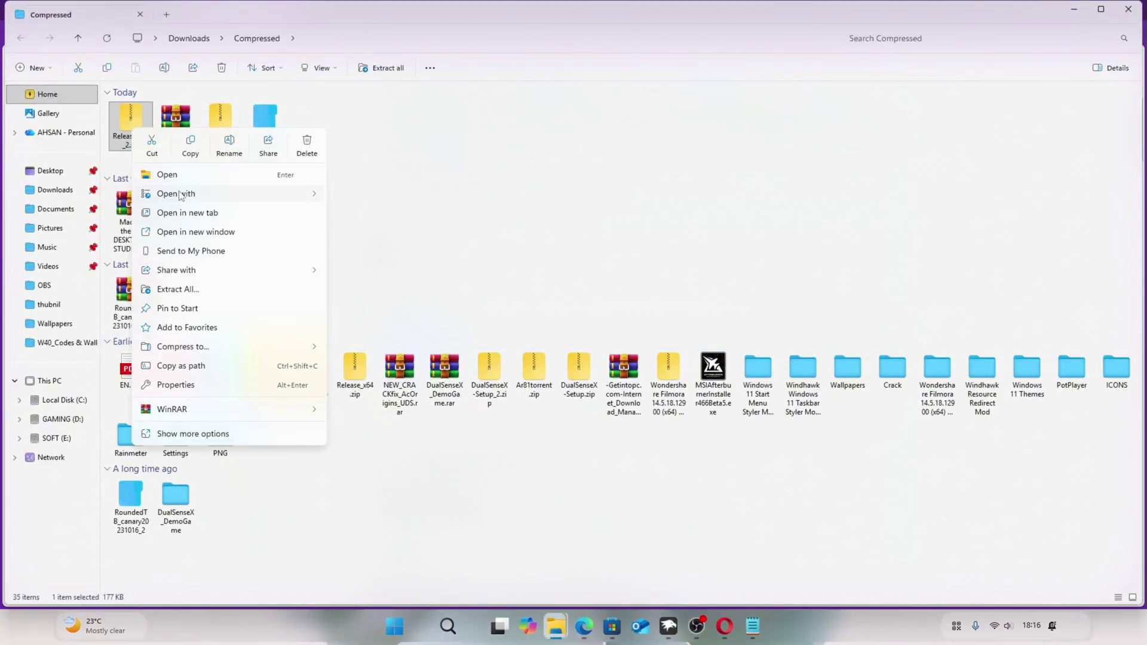
pyautogui.click(165, 172)
pyautogui.doubleClick(144, 123)
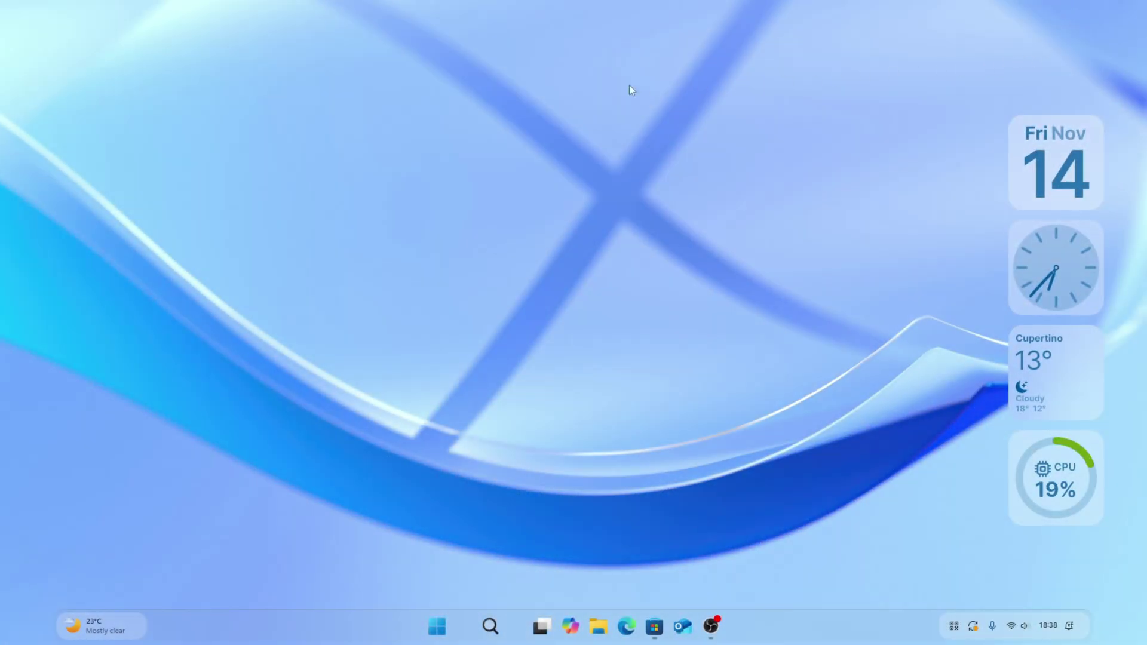
# Step: Refresh the desktop, then open the frosted-glass Start menu
pyautogui.rightClick(458, 90)
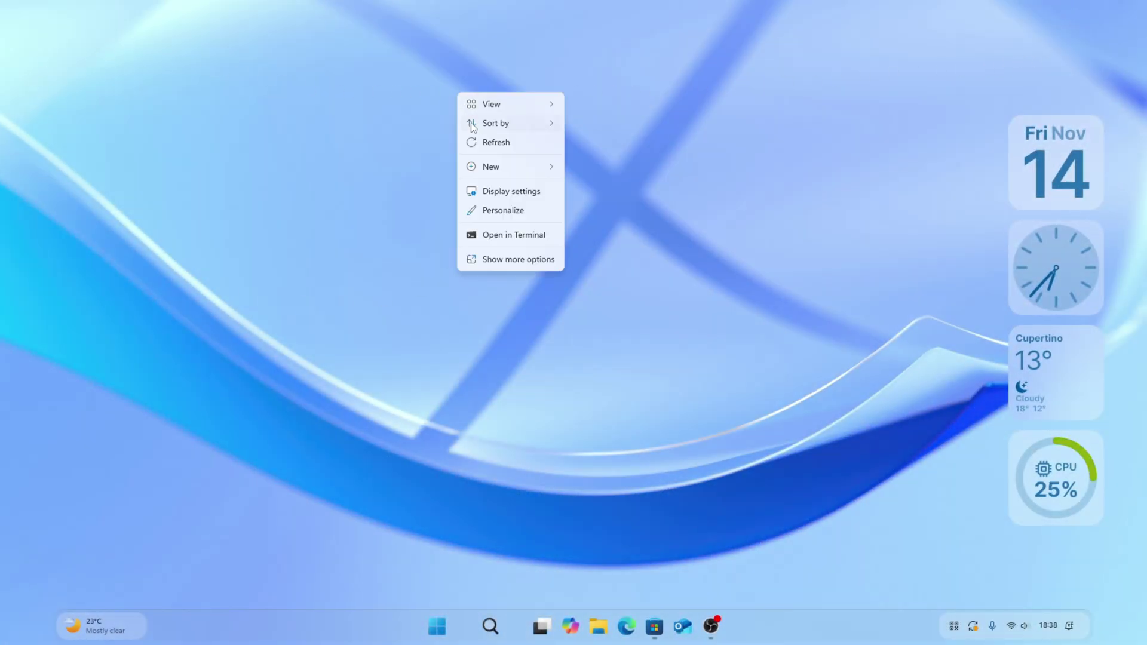
pyautogui.click(481, 146)
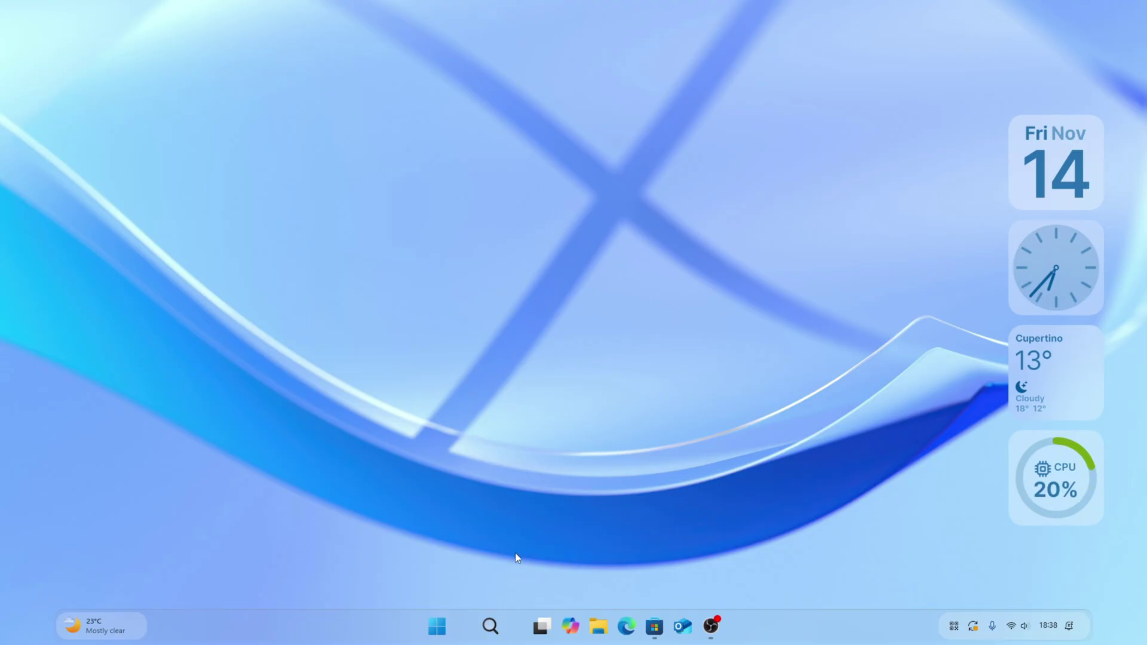
pyautogui.click(438, 626)
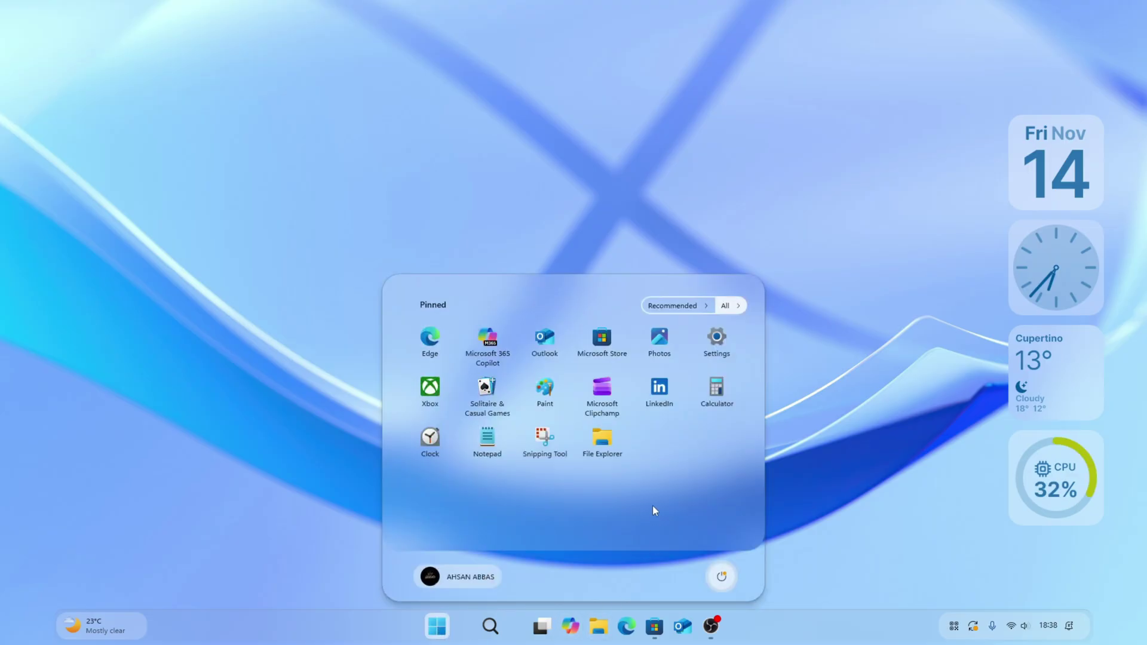